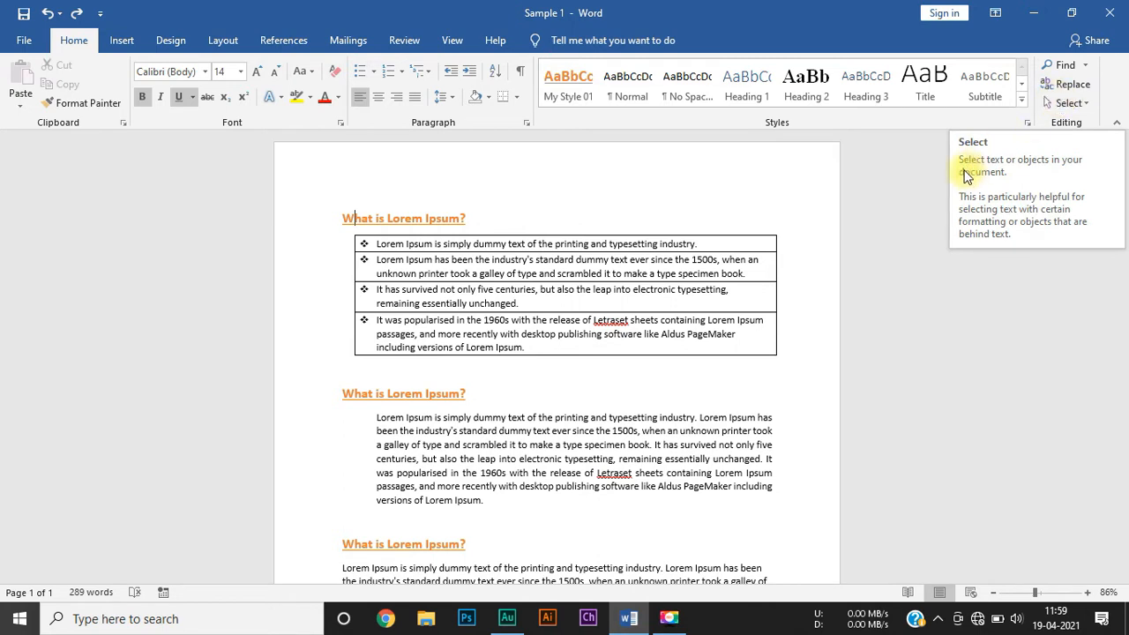
Search the document for the word "what" using Find
{"action": "left_click", "coordinate": [1089, 67]}
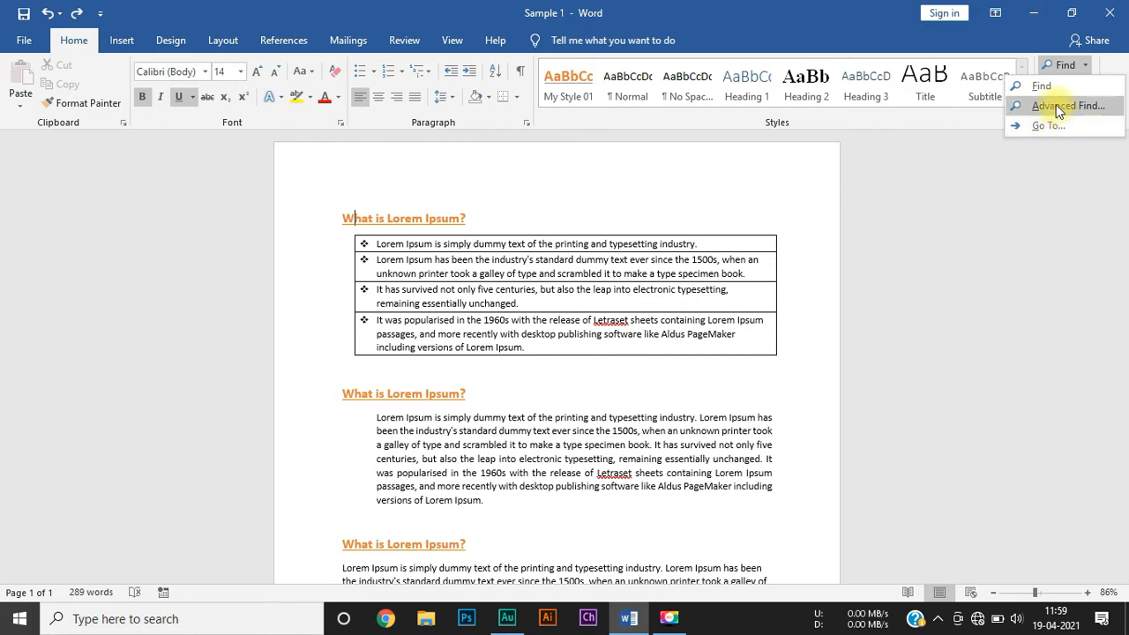
{"action": "left_click", "coordinate": [1042, 86]}
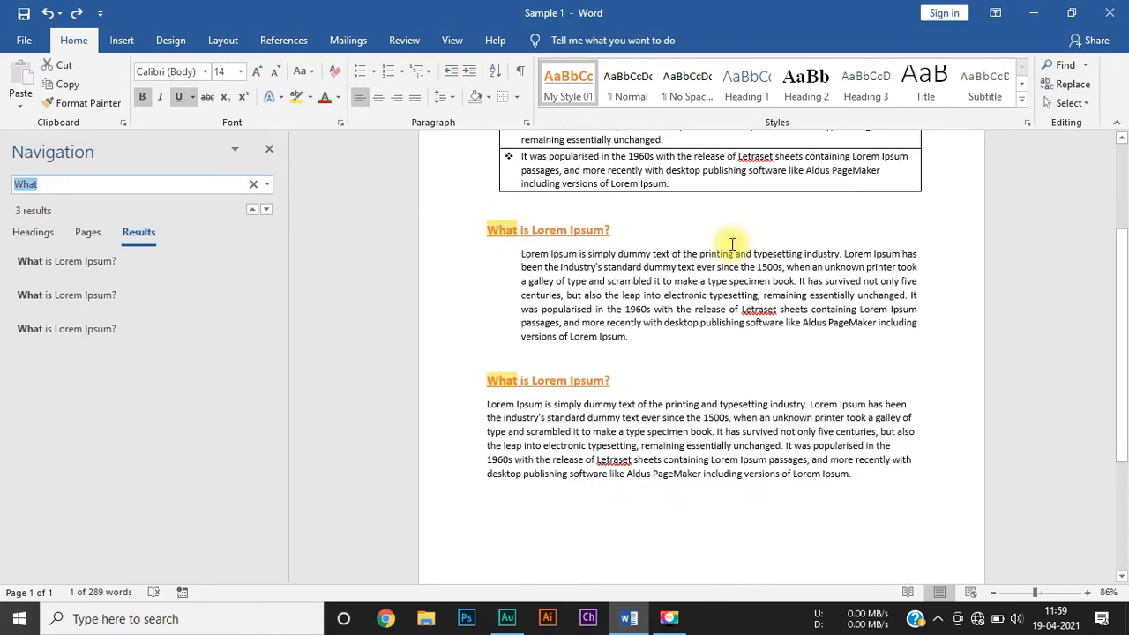
{"action": "key", "text": "BackSpace"}
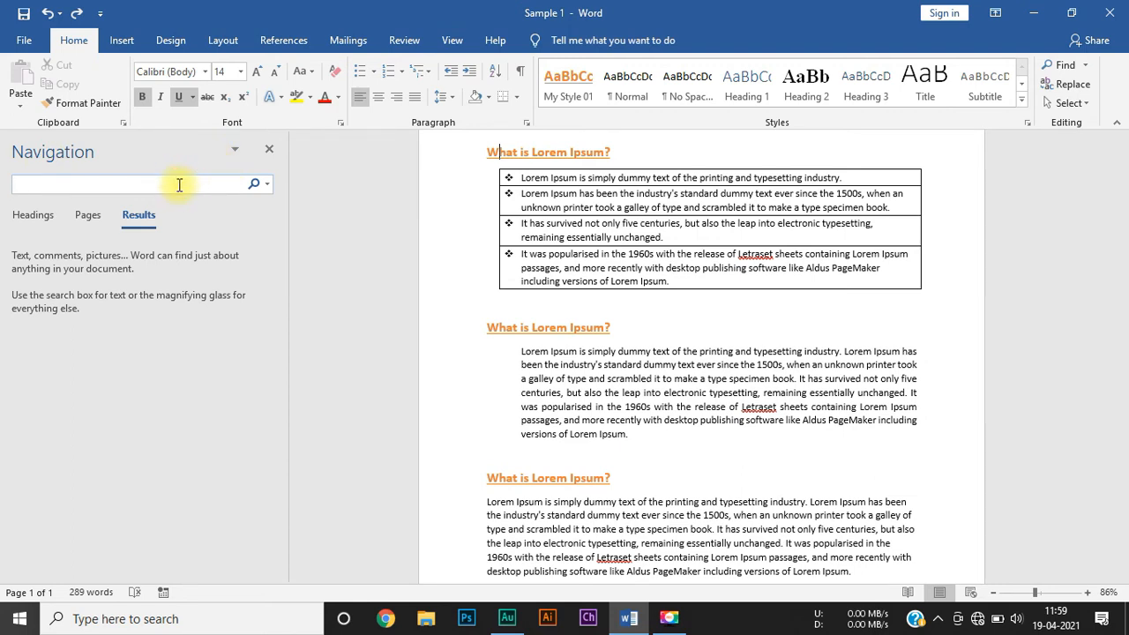
{"action": "type", "text": "what"}
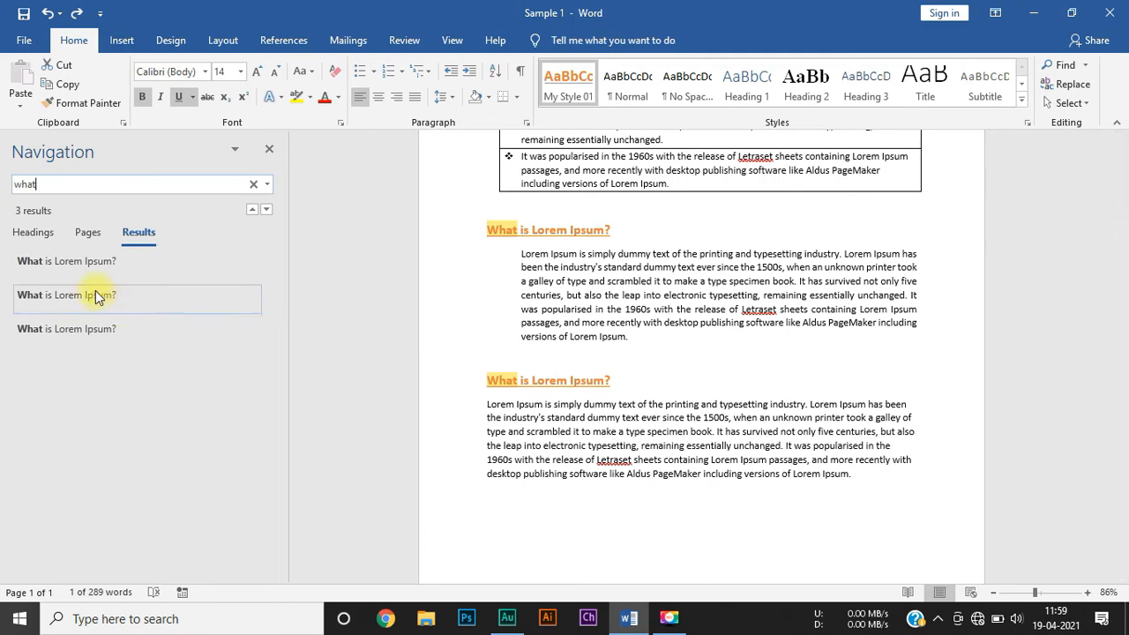
{"action": "scroll", "coordinate": [557, 272], "scroll_direction": "up", "scroll_amount": 3}
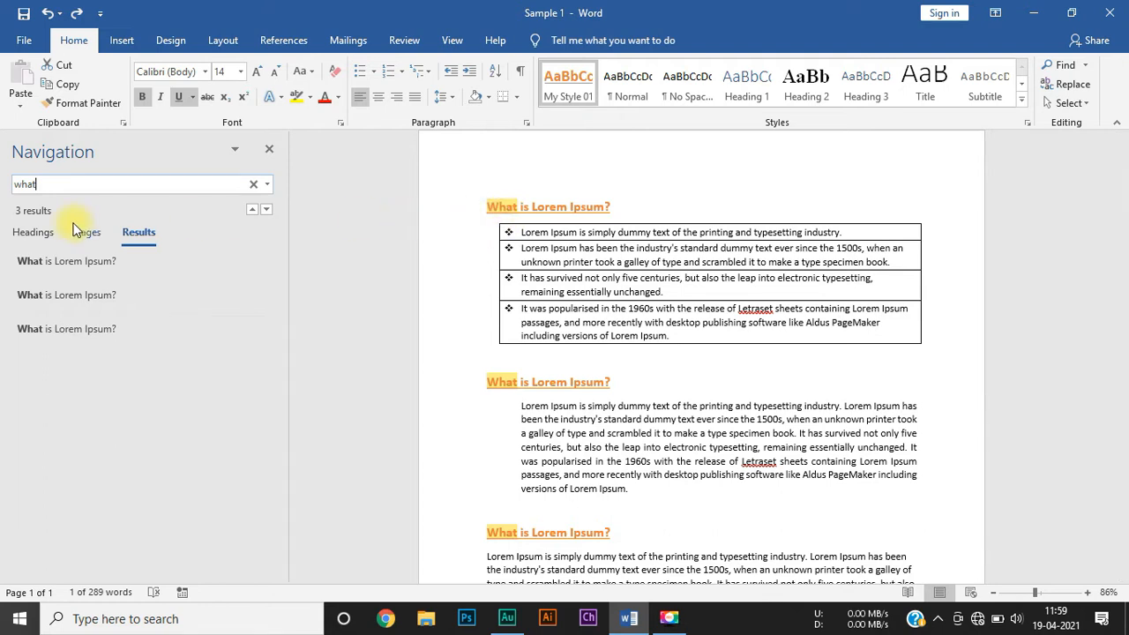
Compare the headings, pages and results views of the search for "what", finishing on the headings view
{"action": "left_click", "coordinate": [46, 234]}
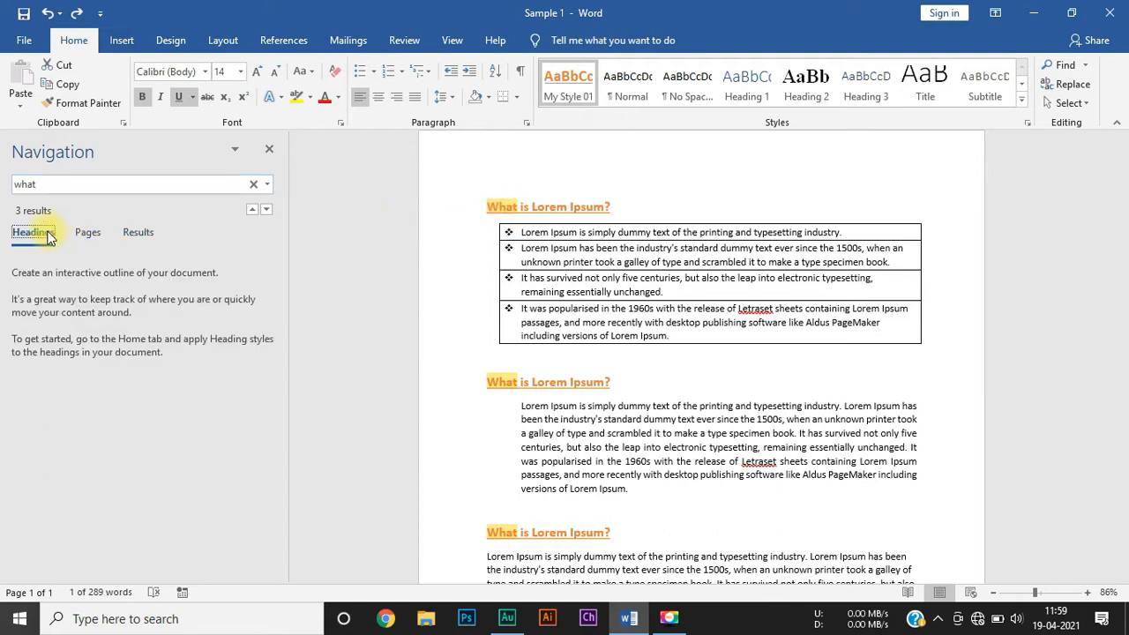
{"action": "left_click", "coordinate": [134, 232]}
{"action": "left_click", "coordinate": [88, 231]}
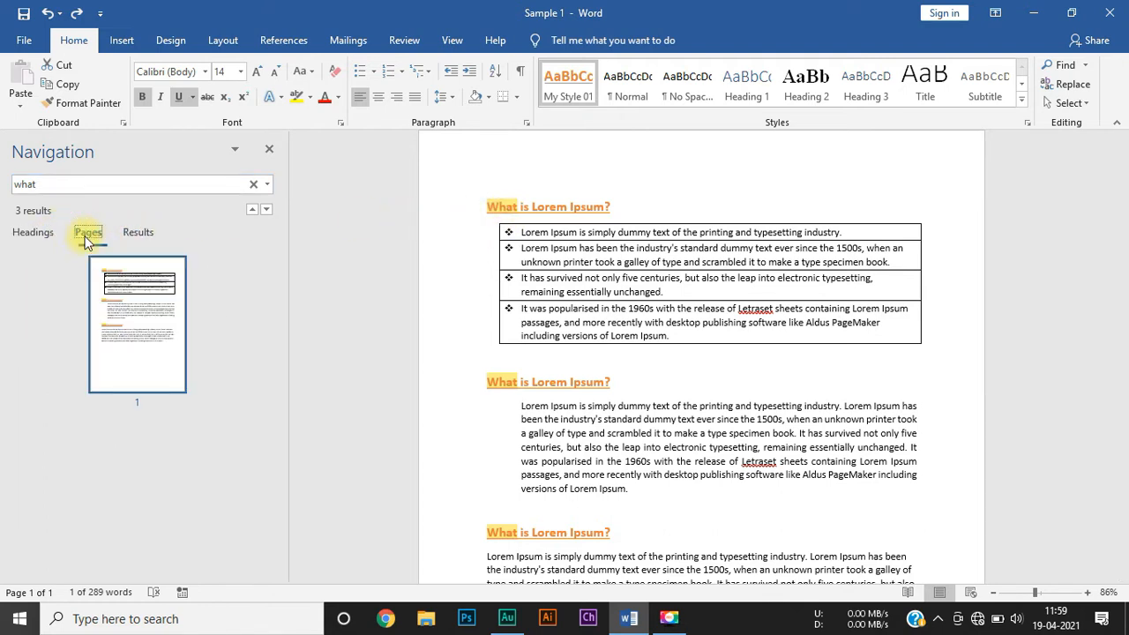
{"action": "left_click", "coordinate": [35, 234]}
{"action": "left_click", "coordinate": [150, 233]}
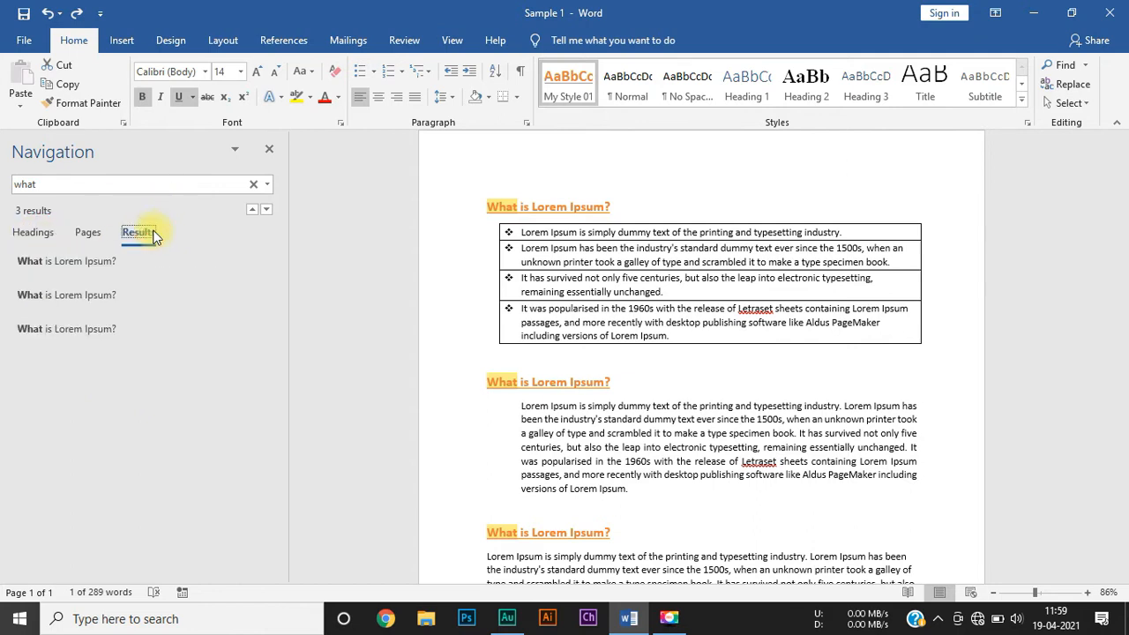
{"action": "left_click", "coordinate": [33, 232]}
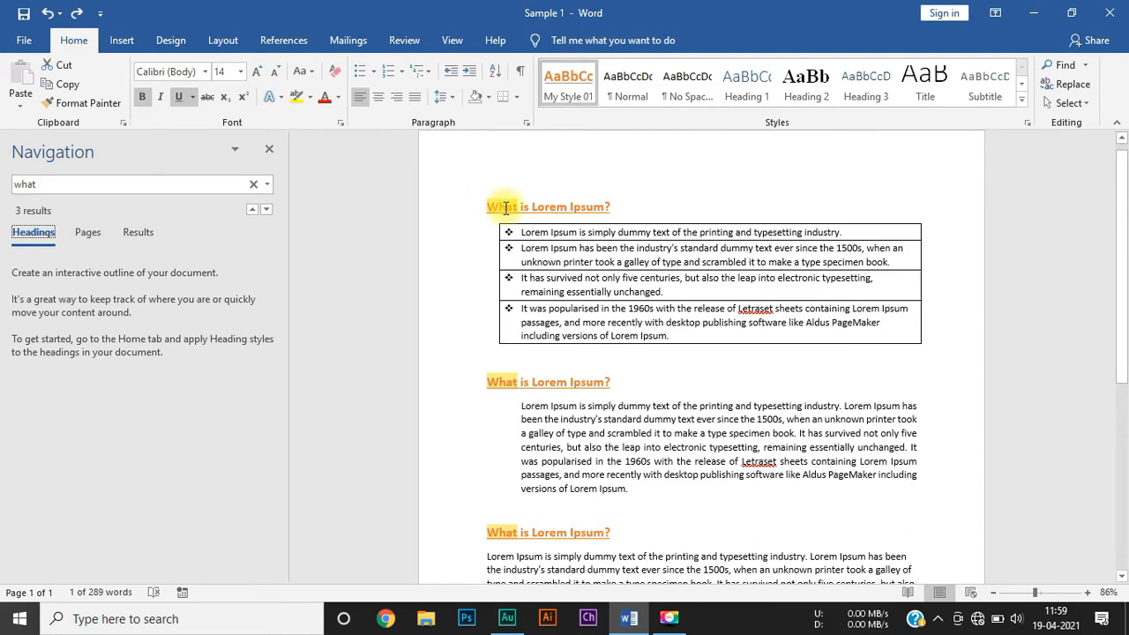
{"action": "scroll", "coordinate": [519, 572], "scroll_direction": "down", "scroll_amount": 1}
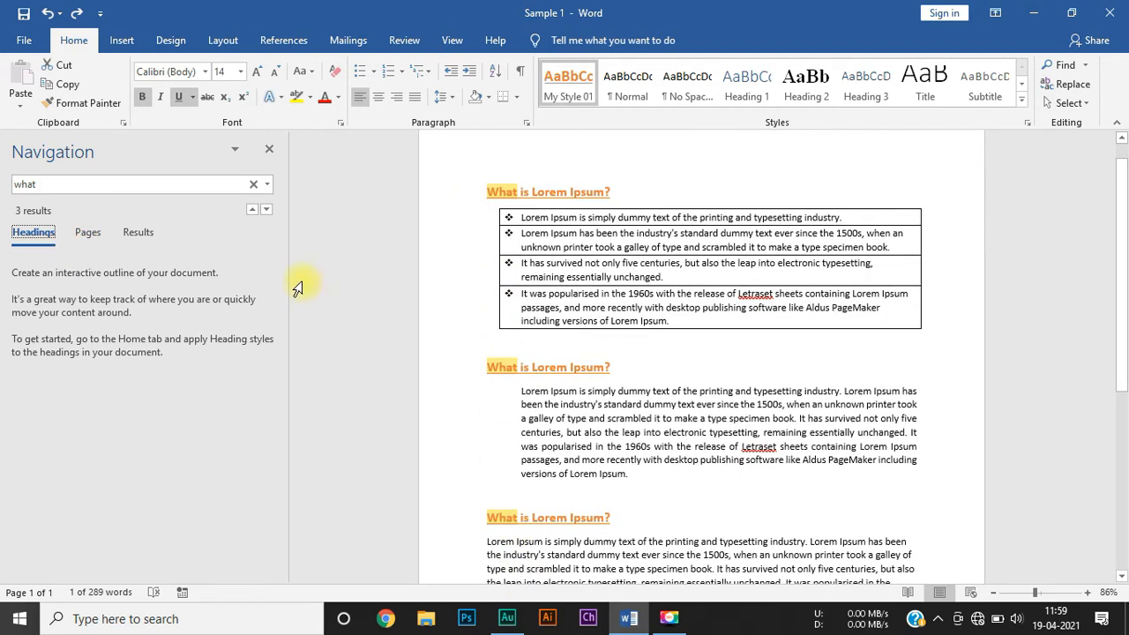
Step forward through the matches for "what" and back to the first heading
{"action": "left_click", "coordinate": [265, 210]}
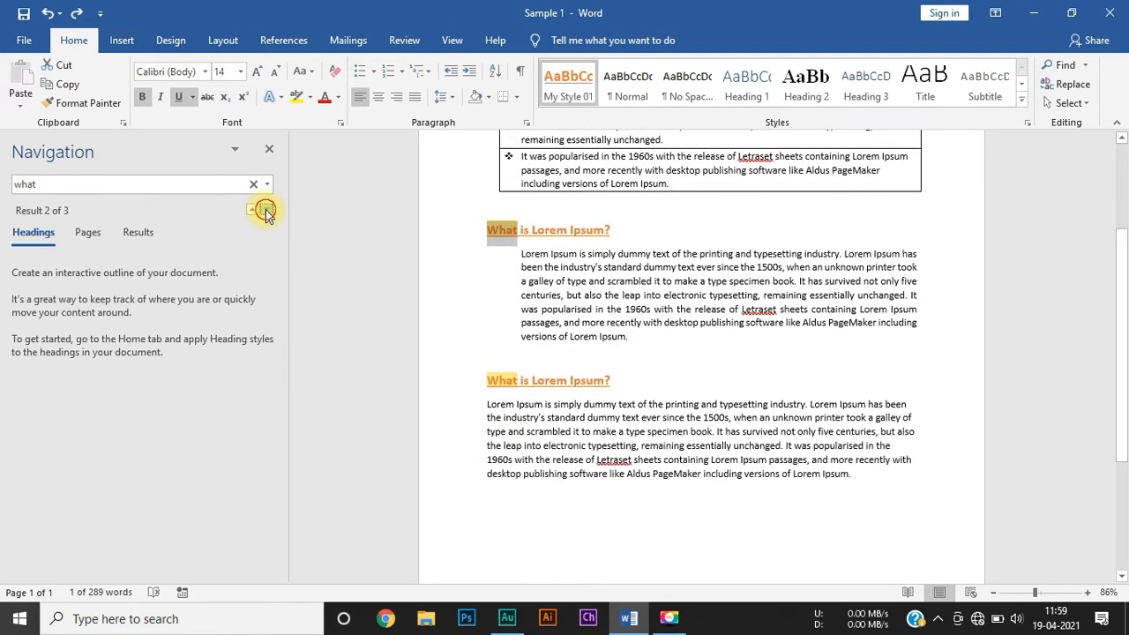
{"action": "left_click", "coordinate": [266, 212]}
{"action": "left_click", "coordinate": [266, 211]}
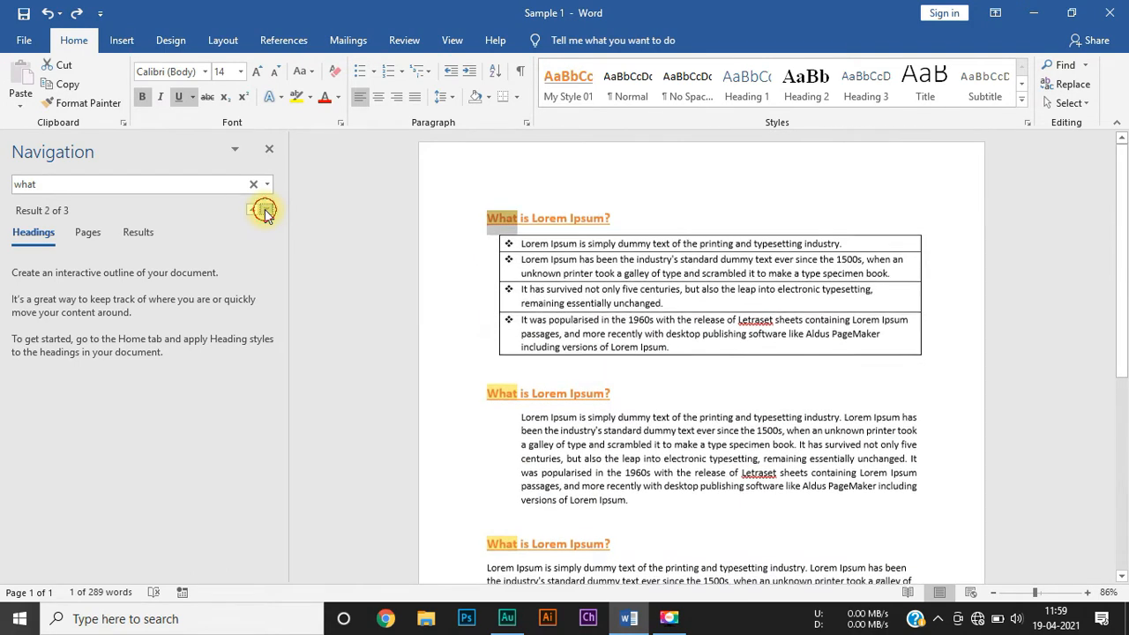
{"action": "left_click", "coordinate": [265, 212]}
{"action": "left_click", "coordinate": [267, 211]}
{"action": "left_click", "coordinate": [253, 210]}
{"action": "left_click", "coordinate": [253, 210]}
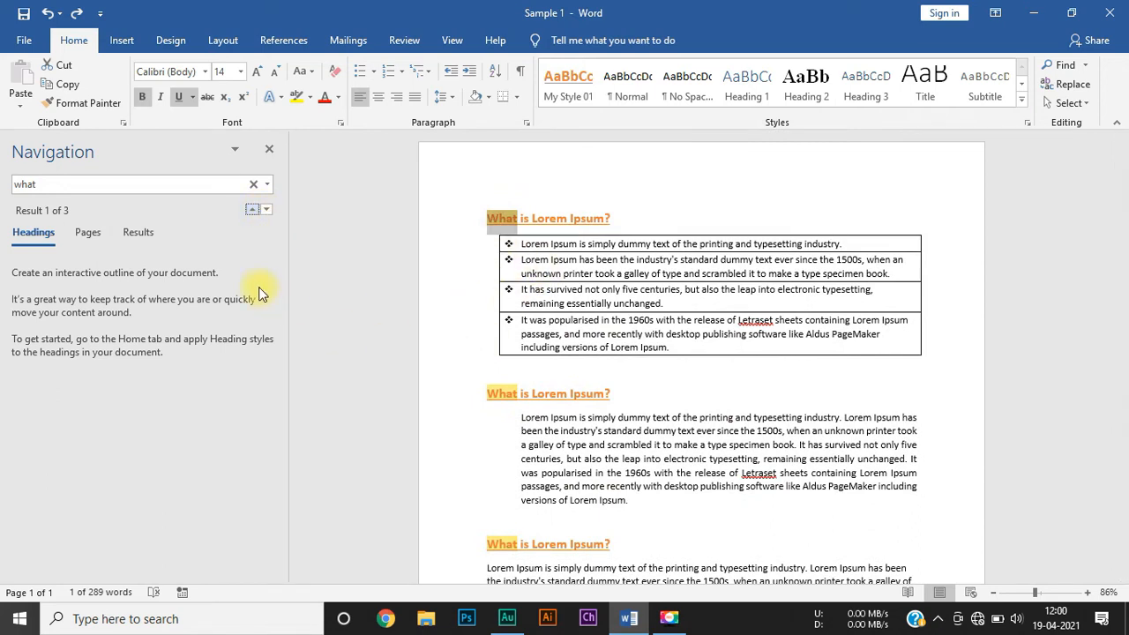
Jump to page 1 through its page thumbnail and return to the list of matches for "what"
{"action": "left_click", "coordinate": [88, 232]}
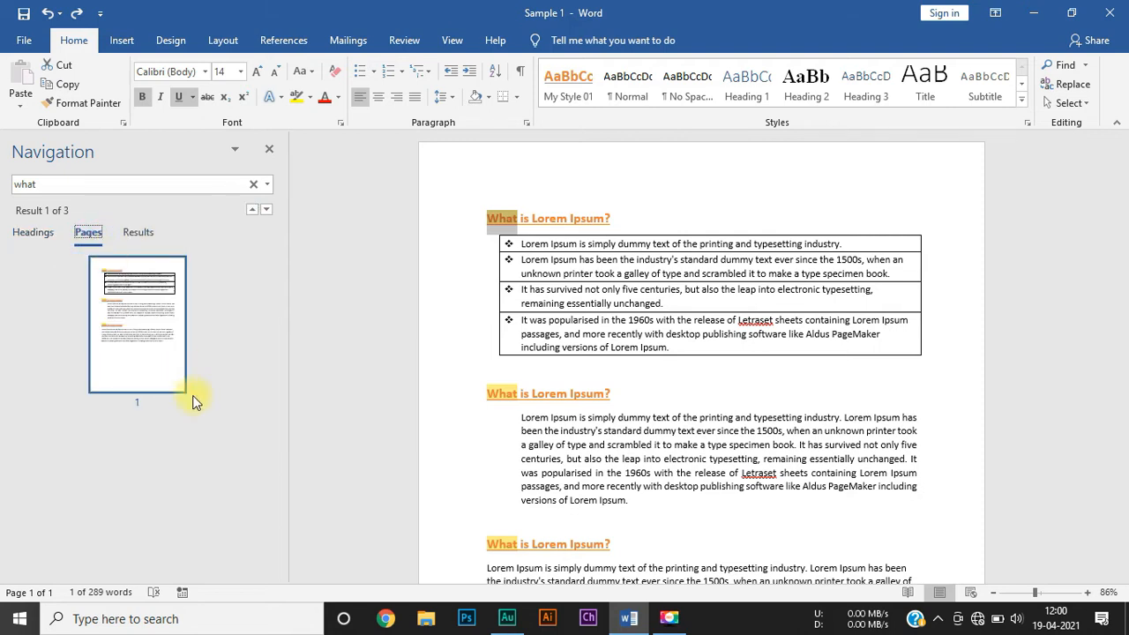
{"action": "left_click", "coordinate": [116, 272]}
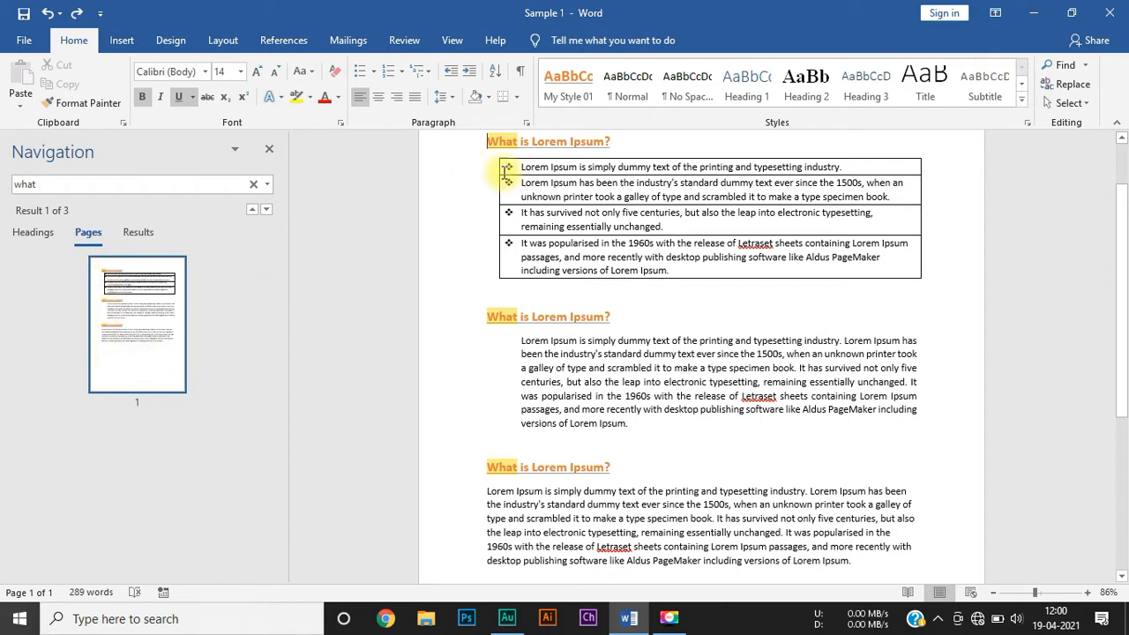
{"action": "left_click", "coordinate": [145, 236]}
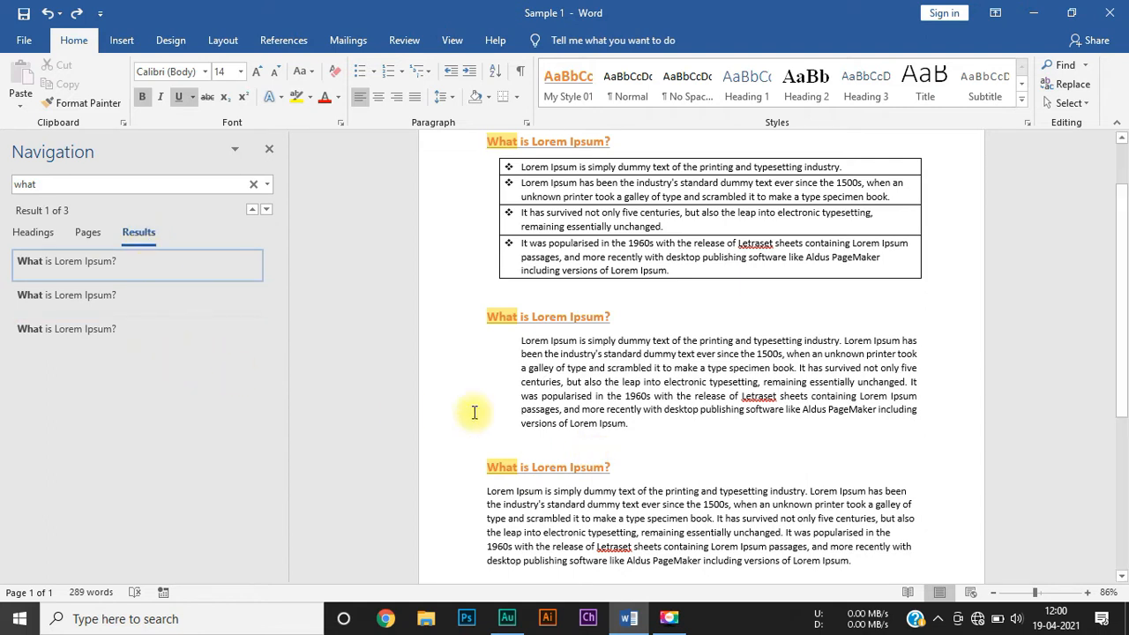
{"action": "scroll", "coordinate": [401, 326], "scroll_direction": "up", "scroll_amount": 2}
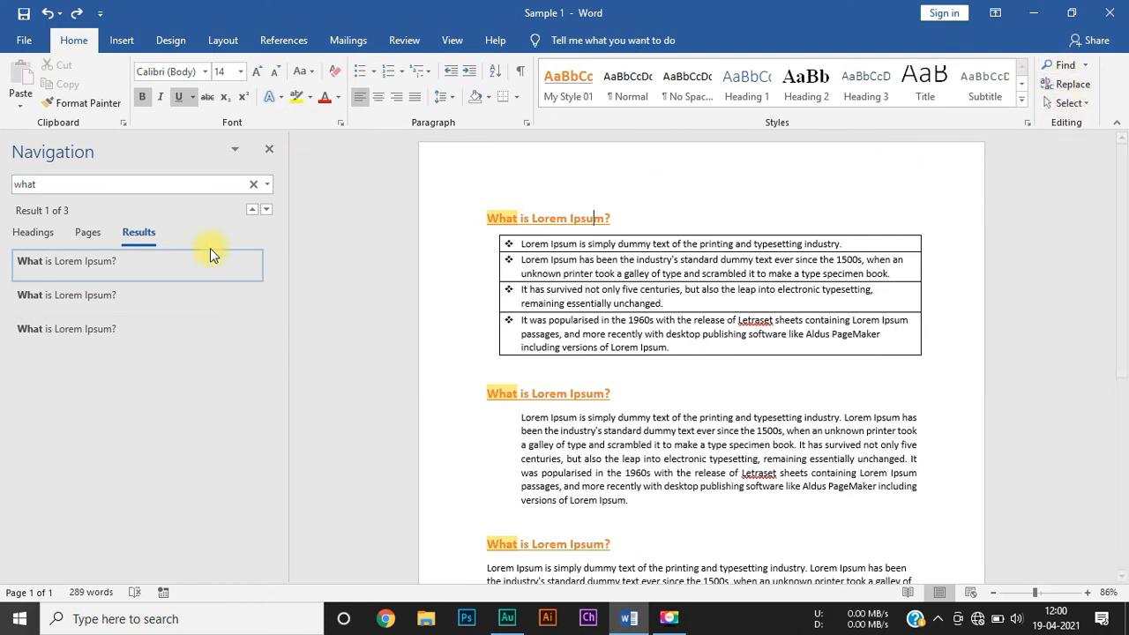
Highlight all occurrences of "what" with Advanced Find in place of the navigation search, and clear the highlighting again
{"action": "left_click", "coordinate": [267, 156]}
{"action": "left_click", "coordinate": [1085, 65]}
{"action": "left_click", "coordinate": [1050, 104]}
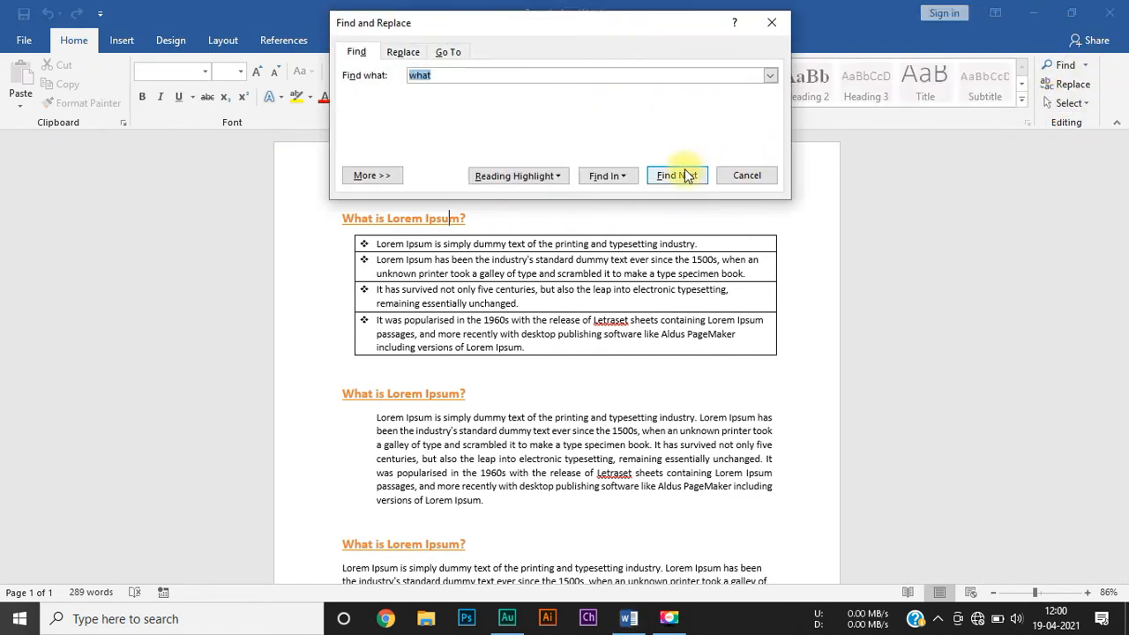
{"action": "left_click_drag", "start_coordinate": [472, 27], "coordinate": [808, 288]}
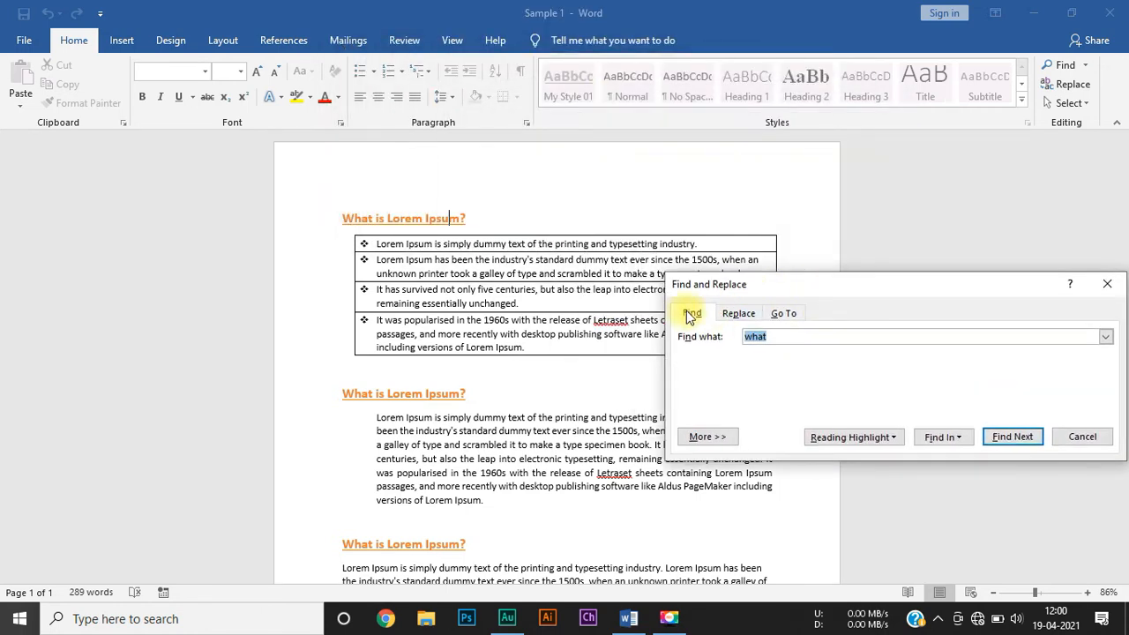
{"action": "left_click", "coordinate": [866, 439]}
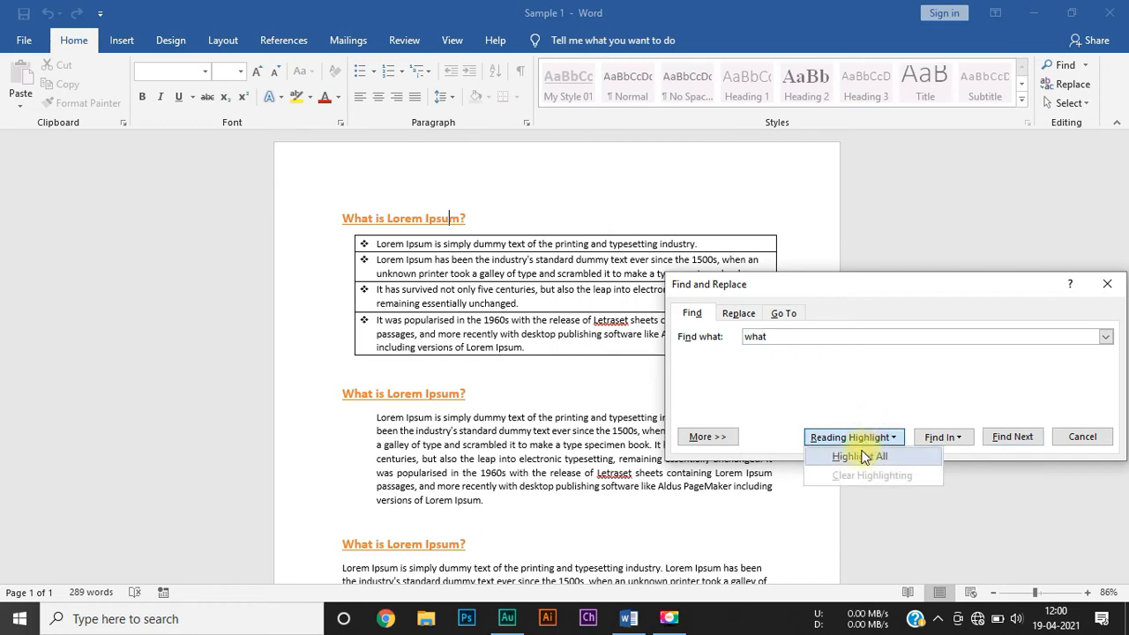
{"action": "left_click", "coordinate": [863, 456]}
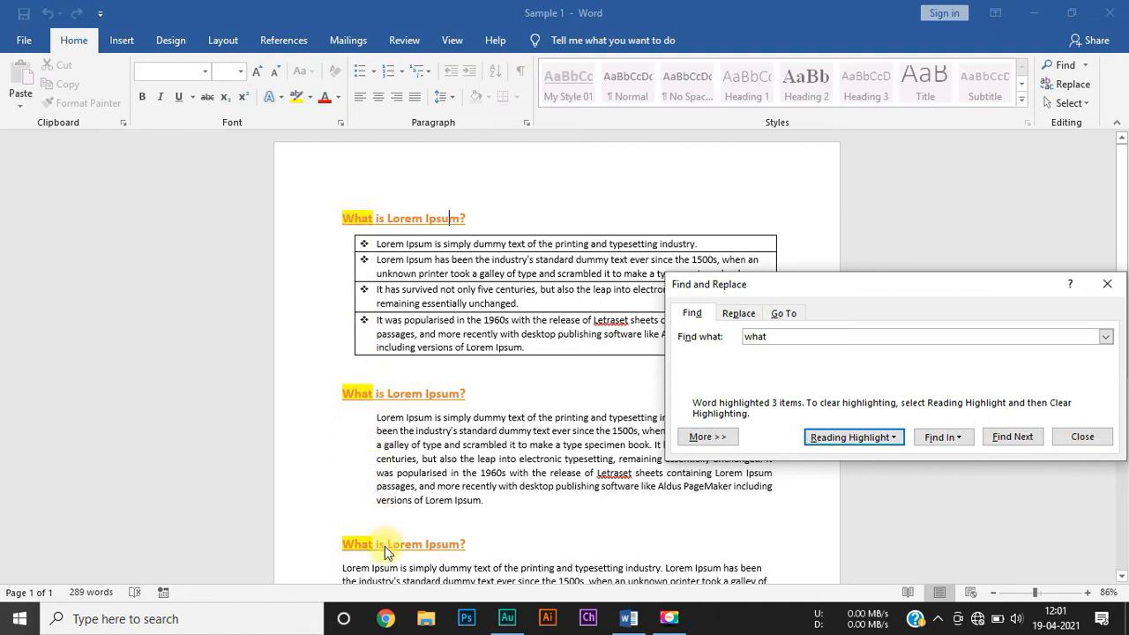
{"action": "left_click", "coordinate": [848, 438]}
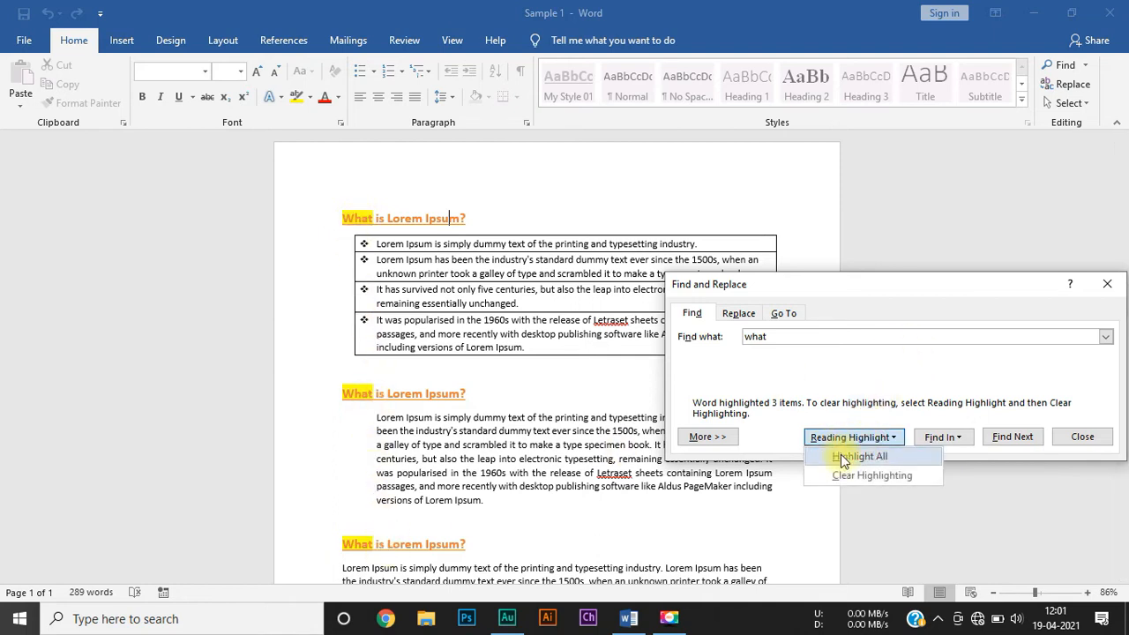
{"action": "left_click", "coordinate": [851, 474]}
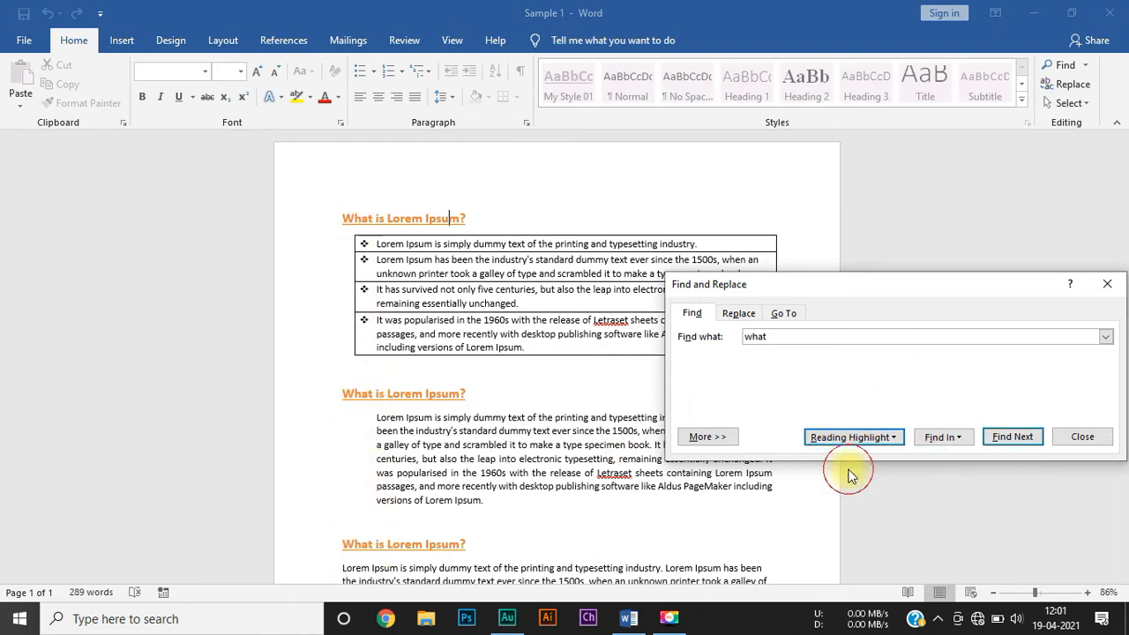
Find each next occurrence of "what" through the whole document and close Find and Replace
{"action": "left_click", "coordinate": [1014, 436]}
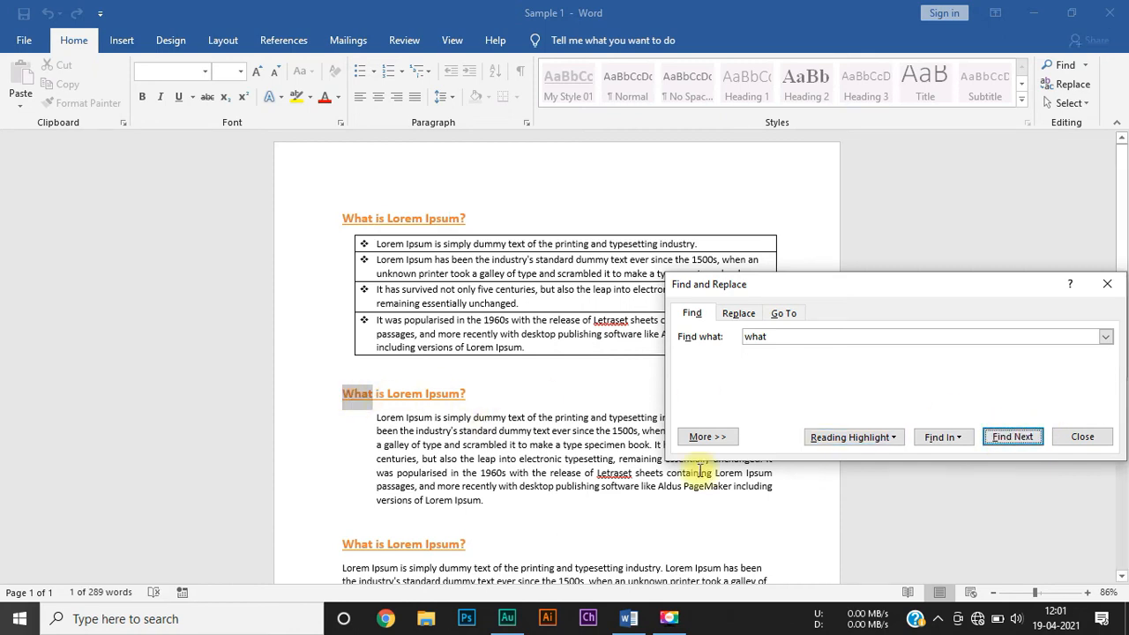
{"action": "left_click", "coordinate": [1014, 438]}
{"action": "left_click", "coordinate": [1014, 437]}
{"action": "left_click", "coordinate": [1014, 437]}
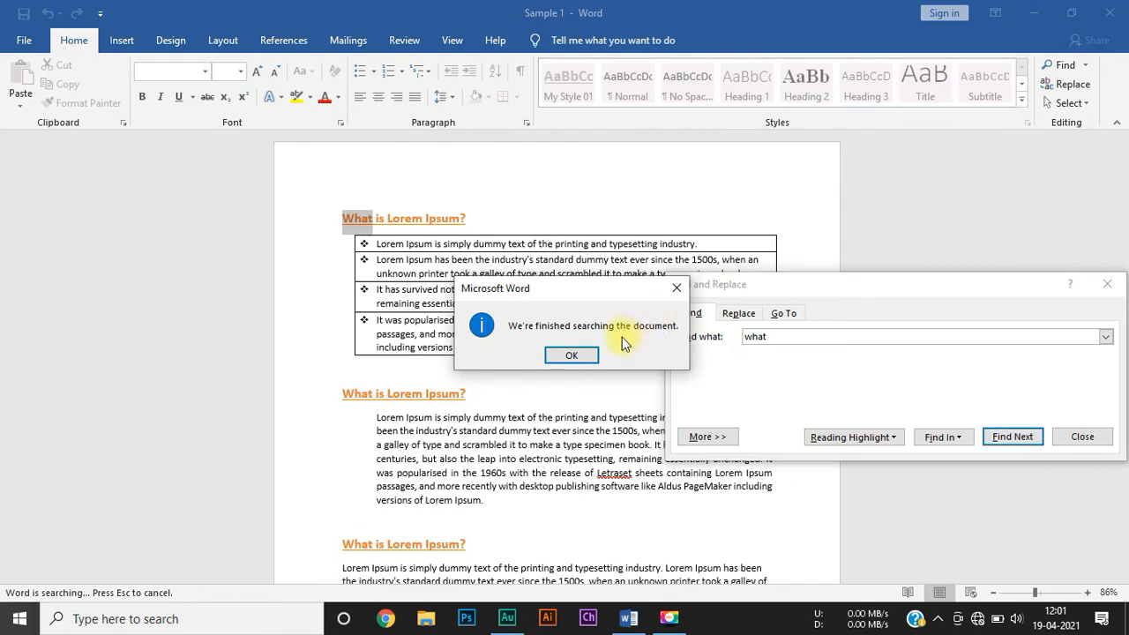
{"action": "left_click", "coordinate": [551, 350]}
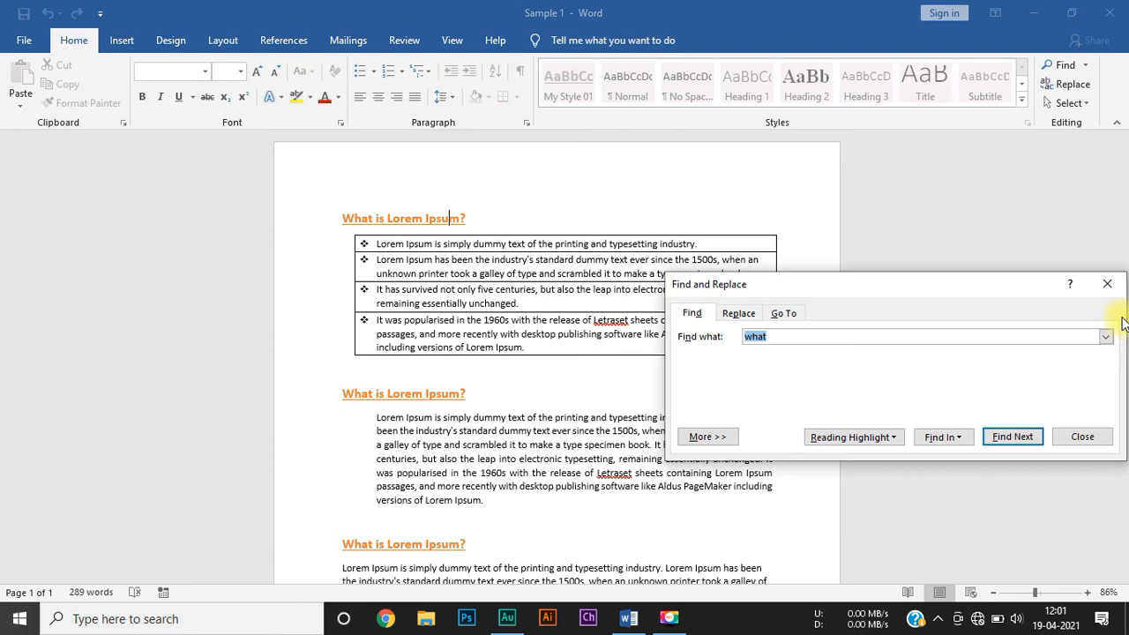
{"action": "left_click", "coordinate": [1112, 284]}
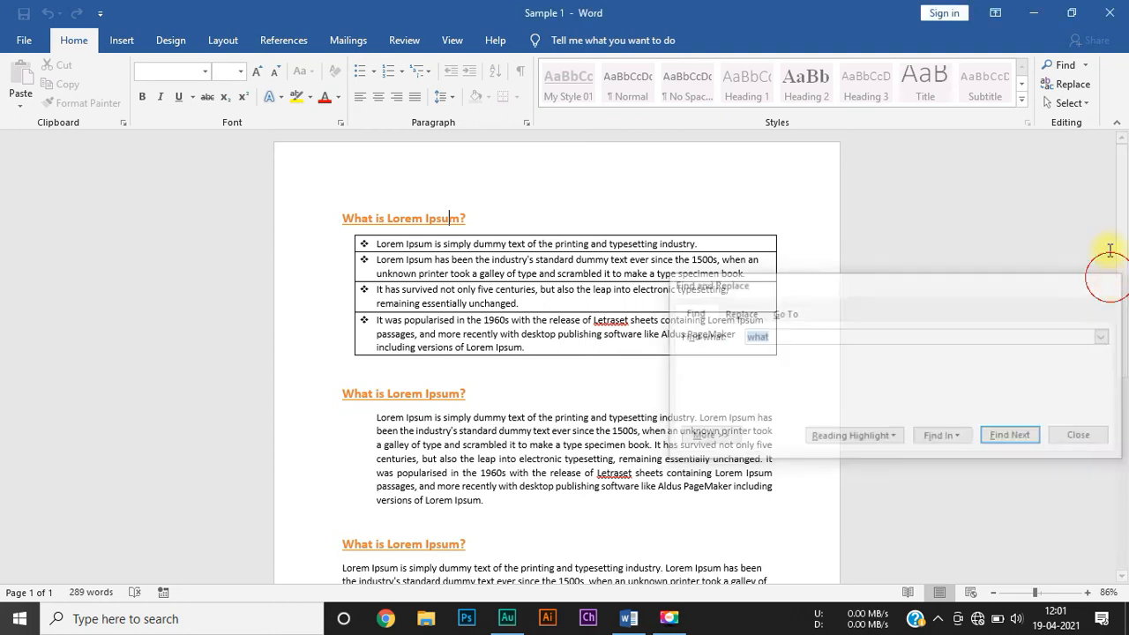
Jump to page 1 with the Go To command and close the dialog
{"action": "left_click", "coordinate": [1084, 67]}
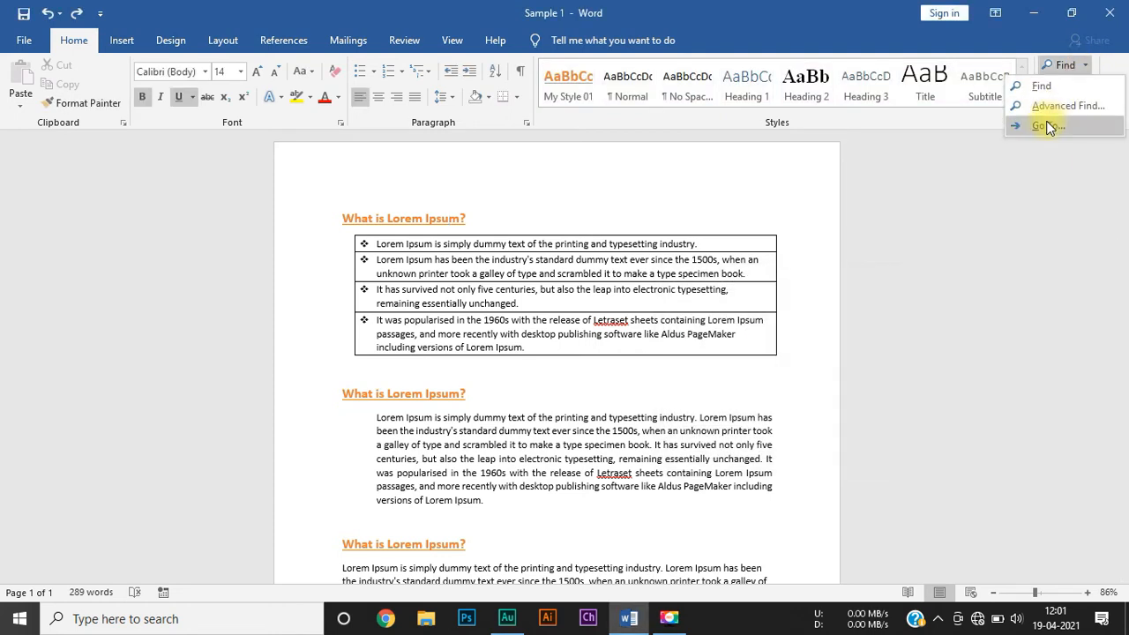
{"action": "left_click", "coordinate": [1049, 122]}
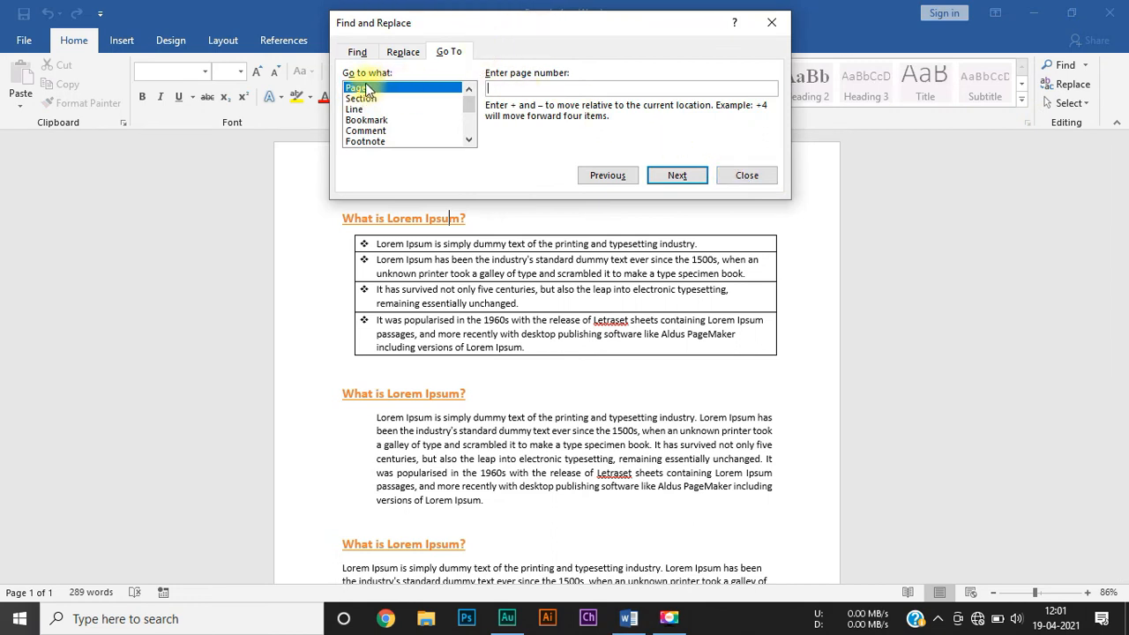
{"action": "type", "text": "1"}
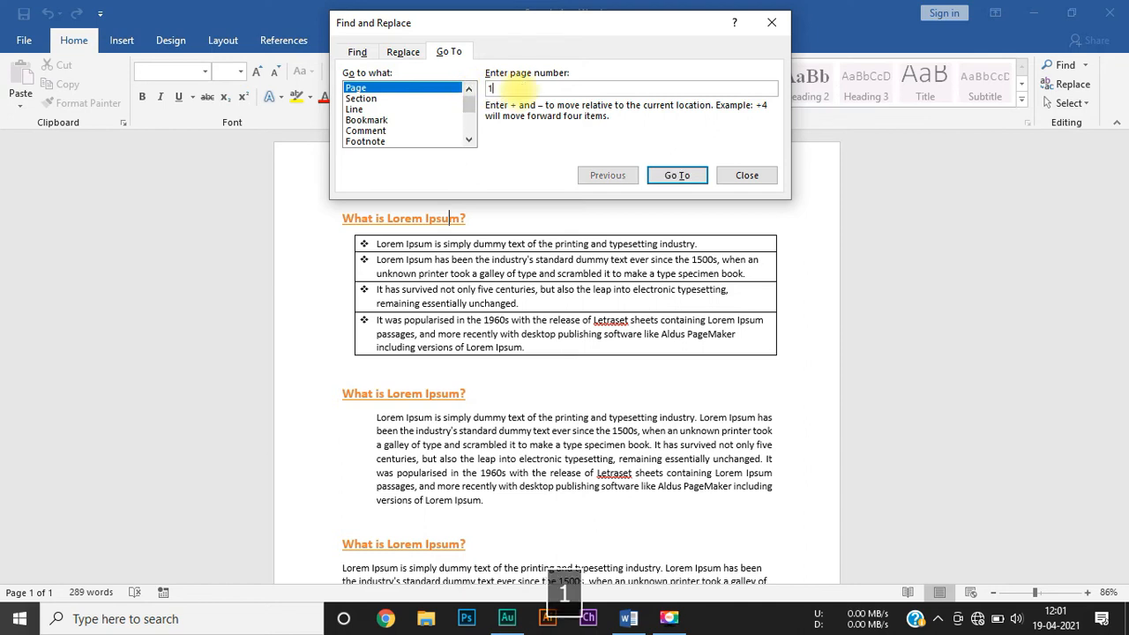
{"action": "left_click", "coordinate": [677, 175]}
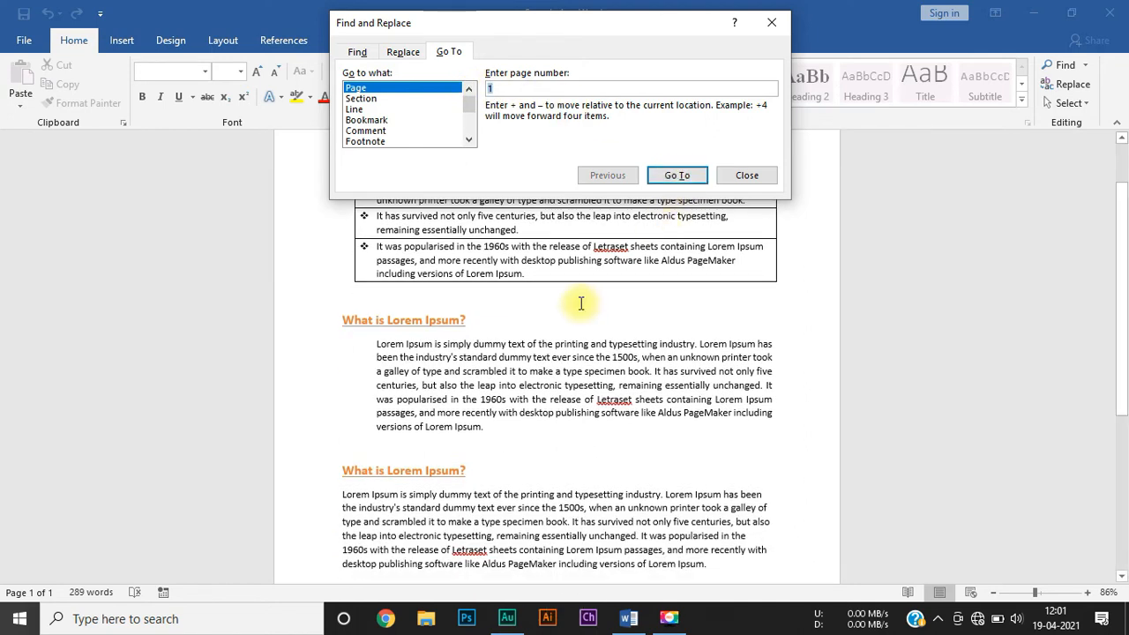
{"action": "left_click", "coordinate": [754, 174]}
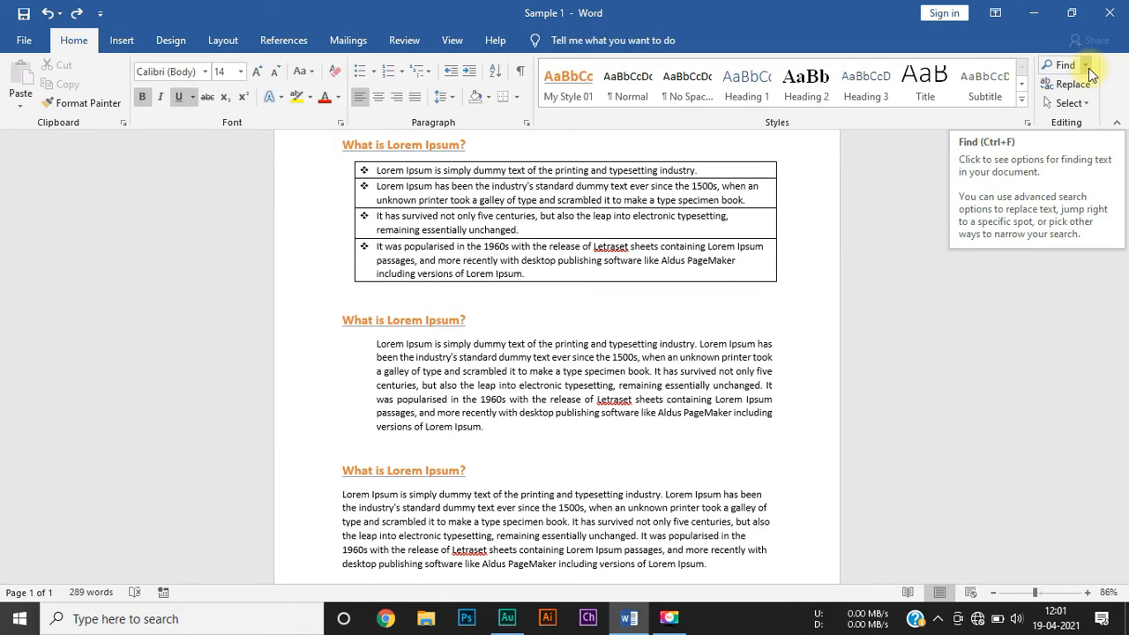
Jump to line 2 of the document with the Go To command and close the dialog
{"action": "left_click_drag", "start_coordinate": [1120, 385], "coordinate": [1113, 565]}
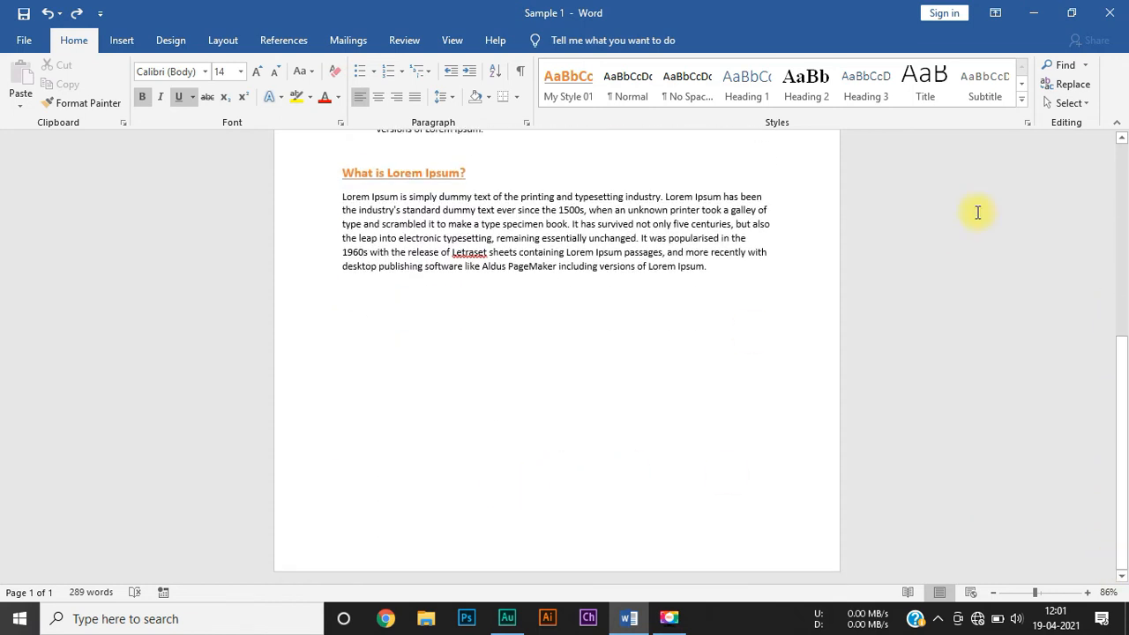
{"action": "left_click", "coordinate": [1085, 66]}
{"action": "left_click", "coordinate": [1047, 125]}
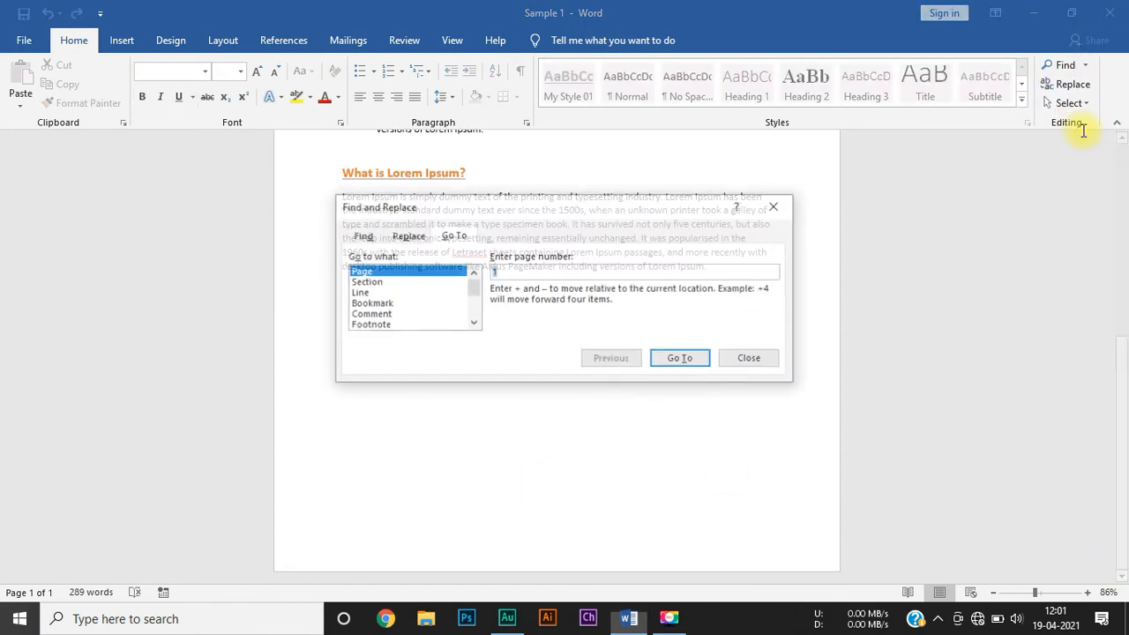
{"action": "left_click", "coordinate": [417, 283]}
{"action": "left_click", "coordinate": [394, 292]}
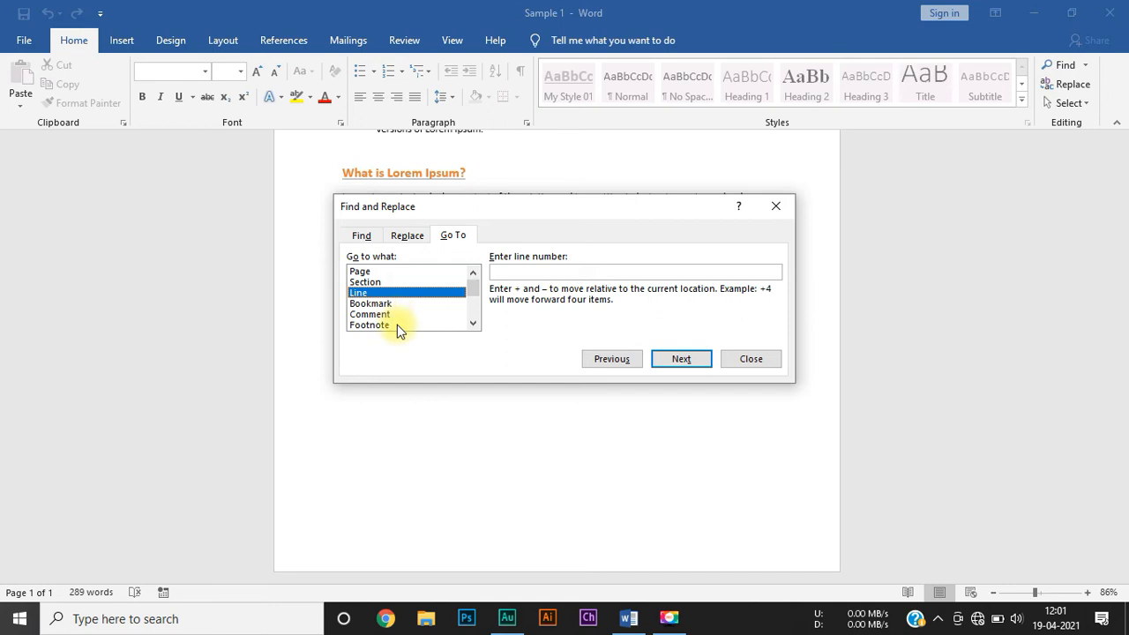
{"action": "left_click", "coordinate": [501, 272]}
{"action": "type", "text": "2"}
{"action": "key", "text": "Return"}
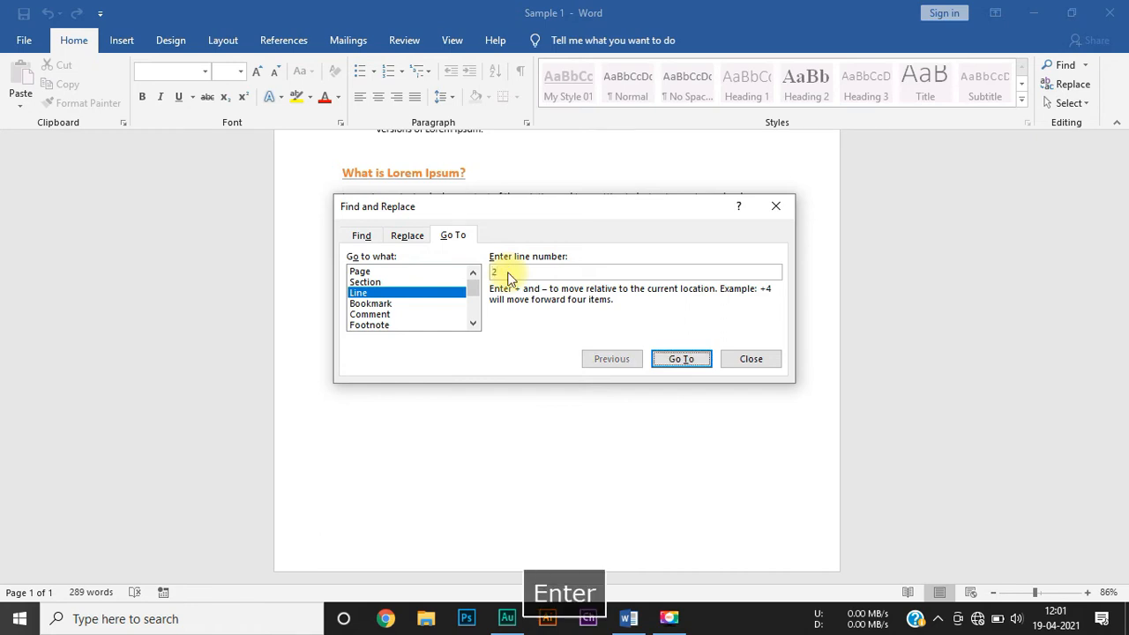
{"action": "left_click", "coordinate": [687, 360]}
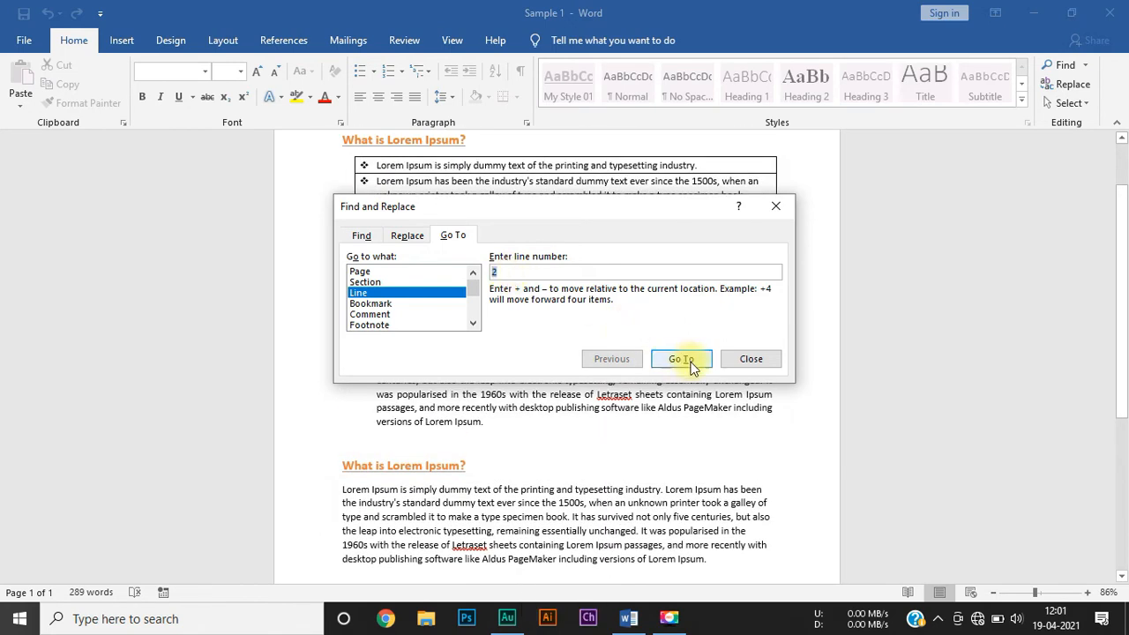
{"action": "left_click", "coordinate": [736, 360]}
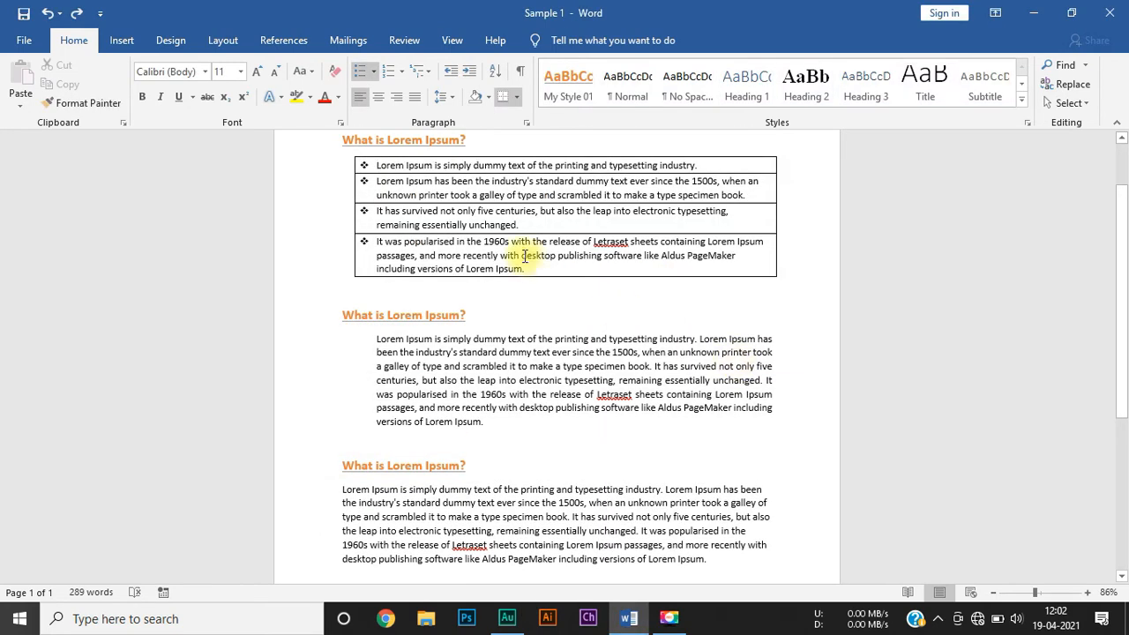
{"action": "scroll", "coordinate": [524, 256], "scroll_direction": "up", "scroll_amount": 2}
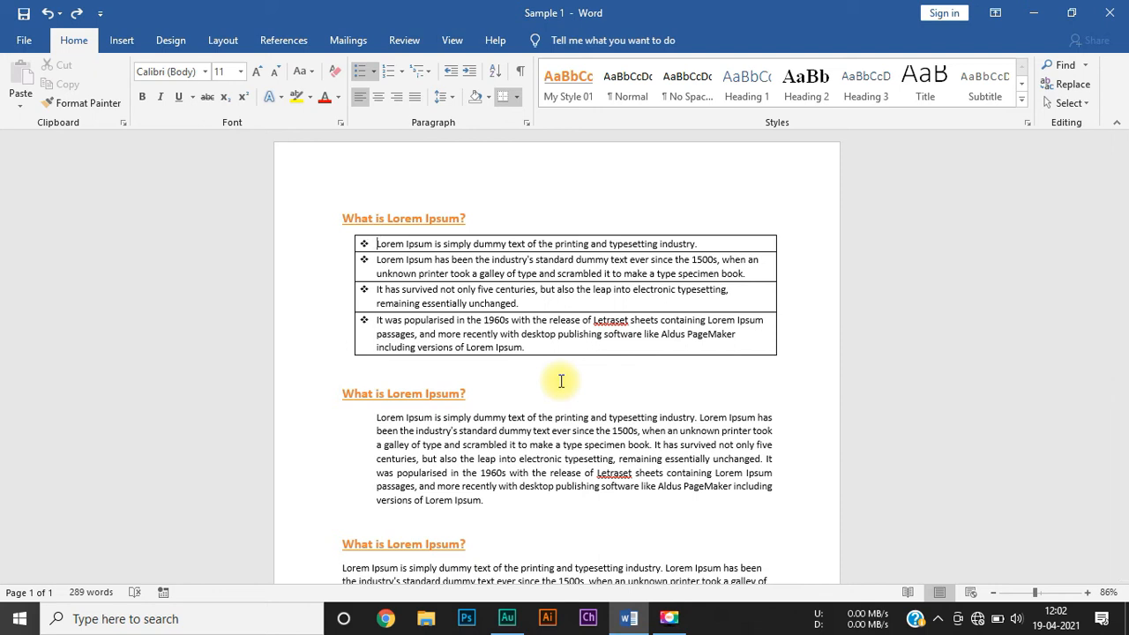
Skip the match in the first heading and replace "What" with "When" in the second heading only
{"action": "left_click", "coordinate": [1053, 81]}
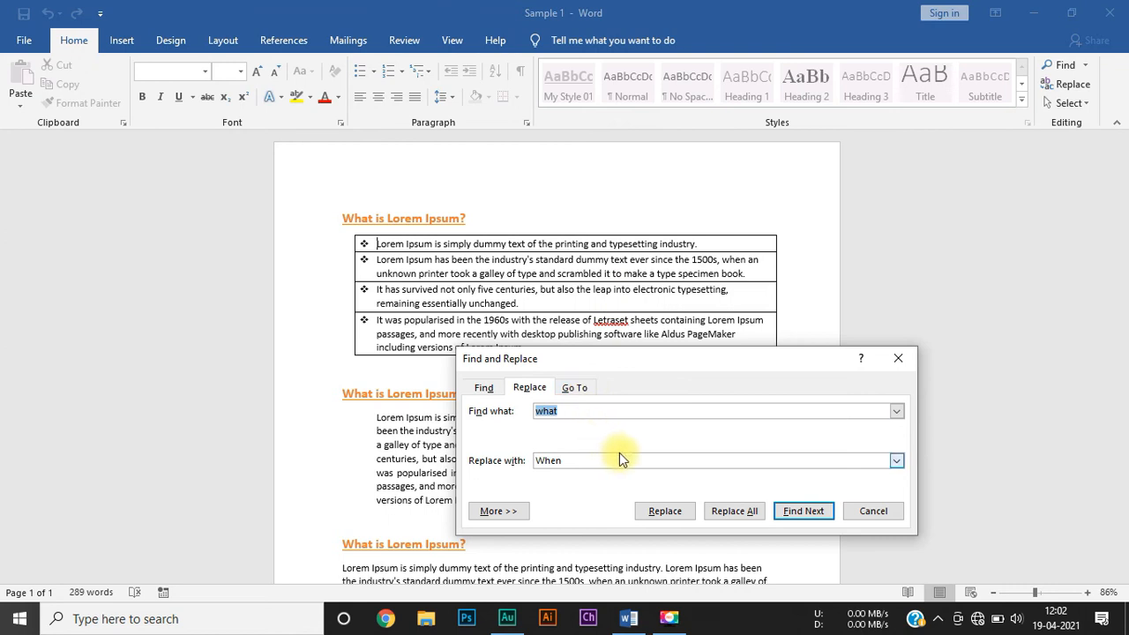
{"action": "left_click_drag", "start_coordinate": [578, 357], "coordinate": [699, 203]}
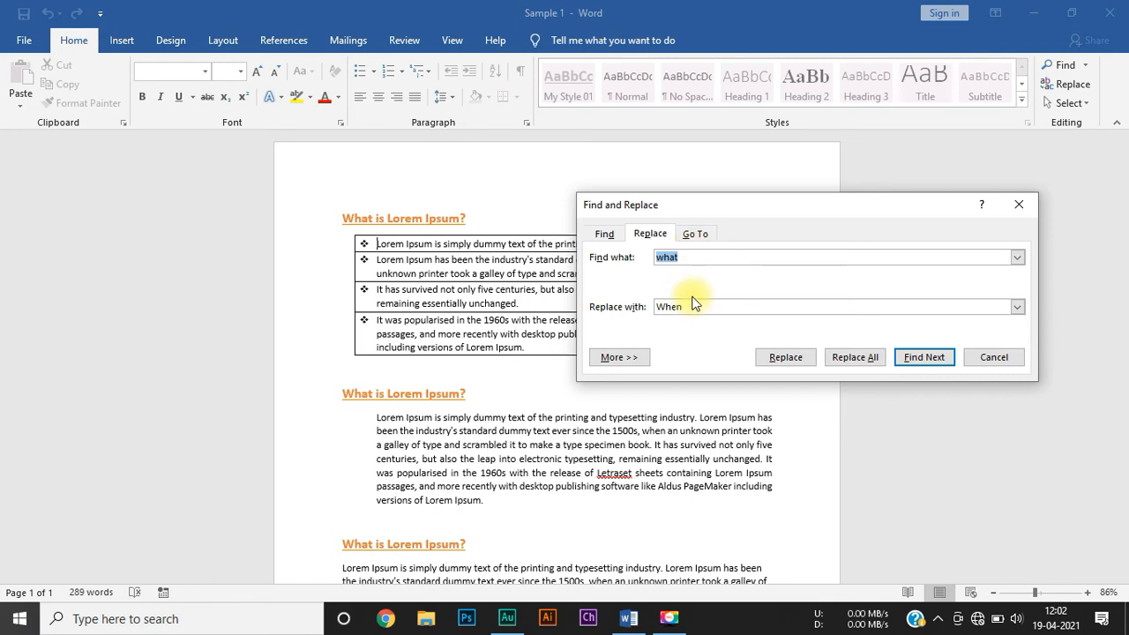
{"action": "left_click", "coordinate": [780, 358]}
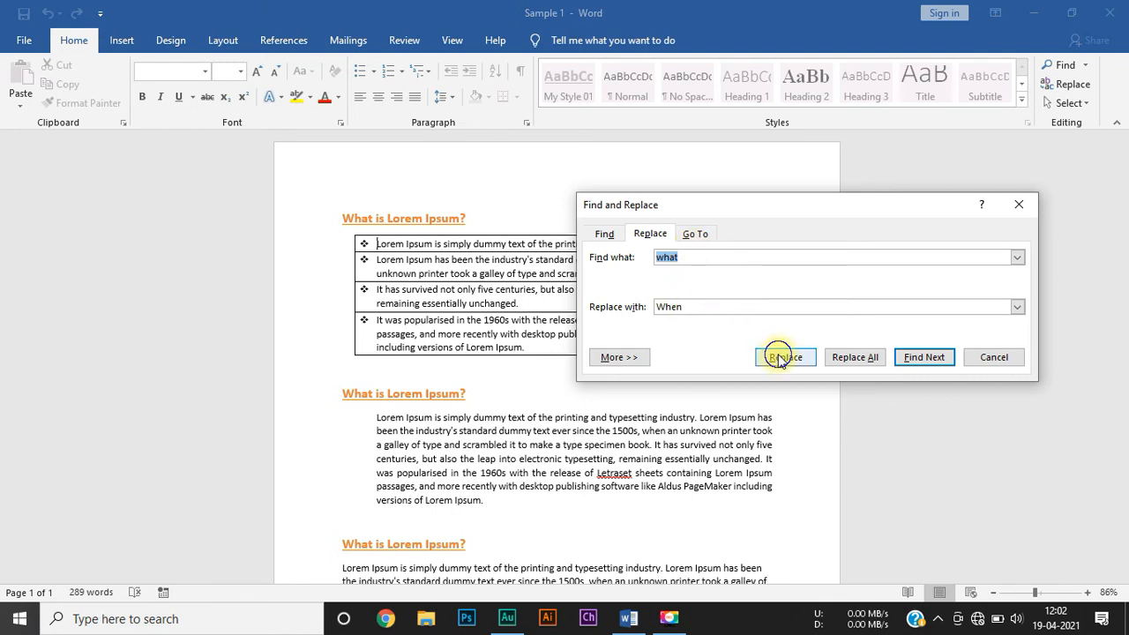
{"action": "left_click", "coordinate": [922, 353]}
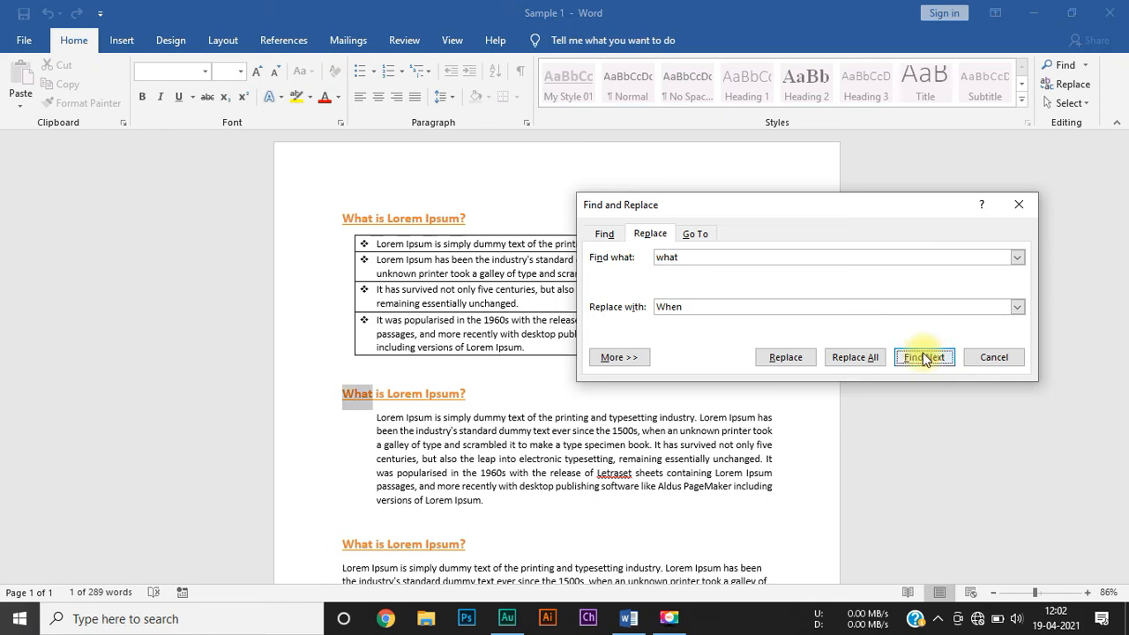
{"action": "left_click", "coordinate": [787, 356]}
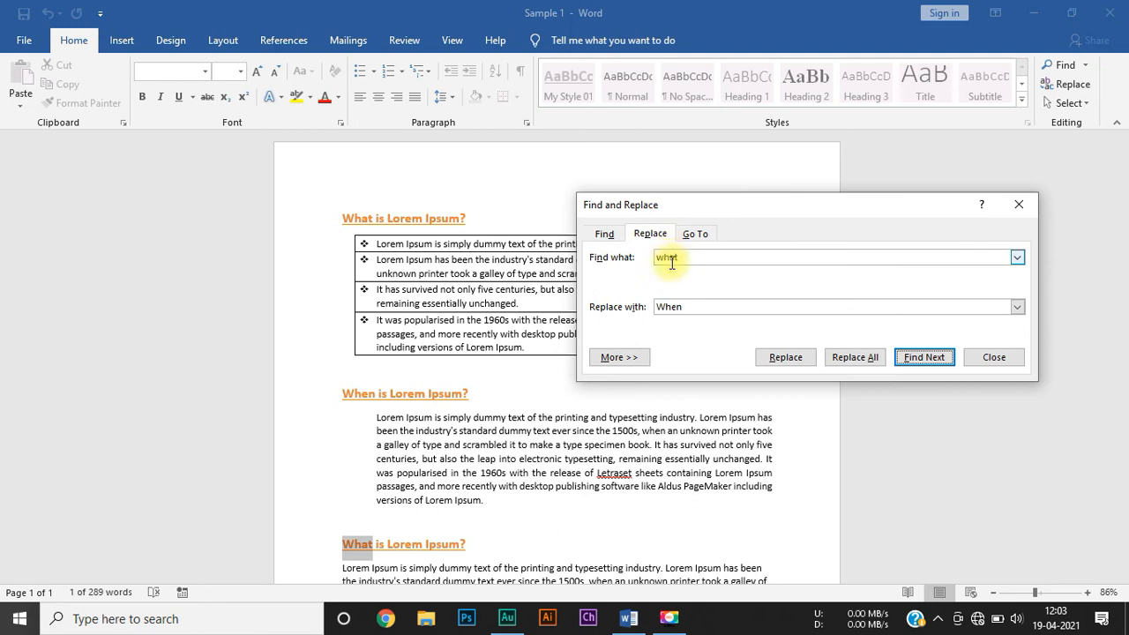
Replace all remaining occurrences of "what" with "When" and close Find and Replace
{"action": "left_click", "coordinate": [856, 350]}
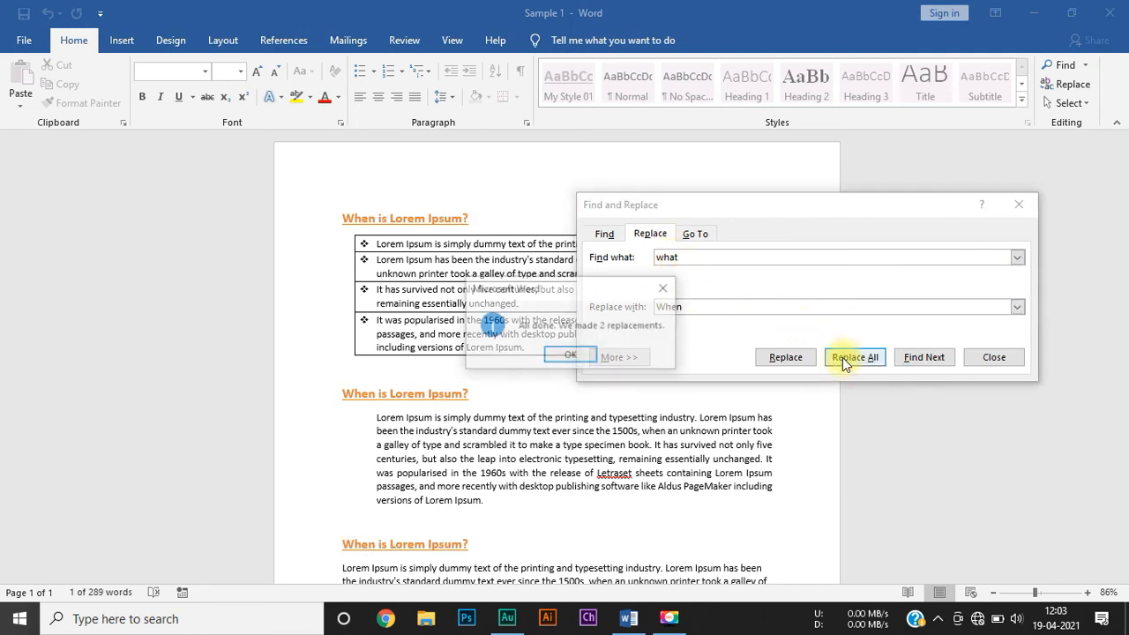
{"action": "left_click", "coordinate": [549, 357]}
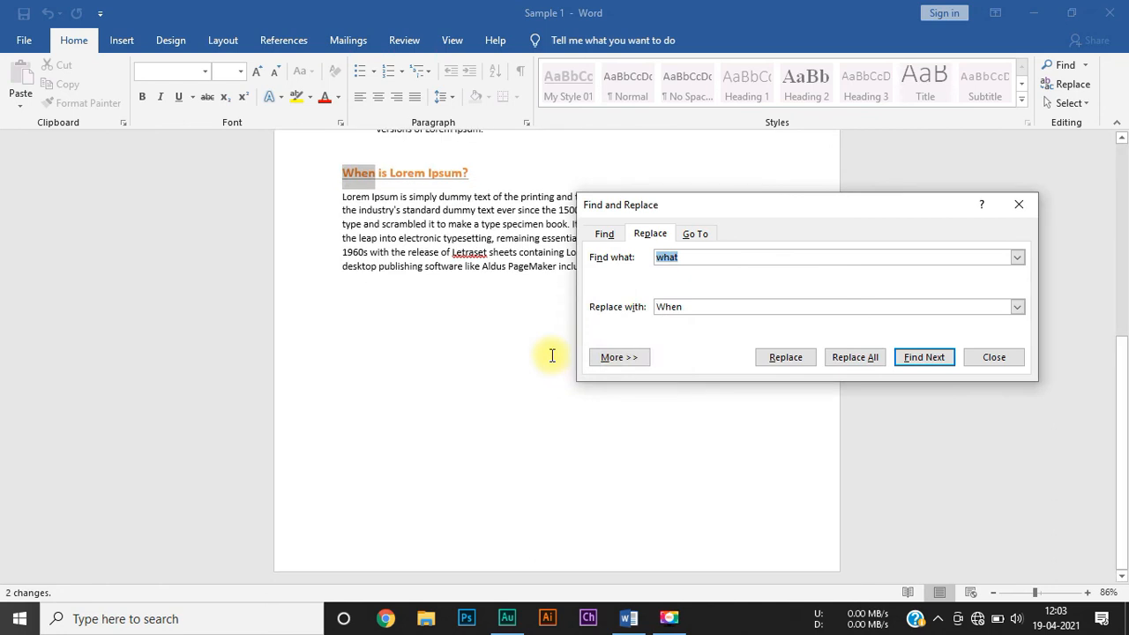
{"action": "left_click", "coordinate": [994, 356]}
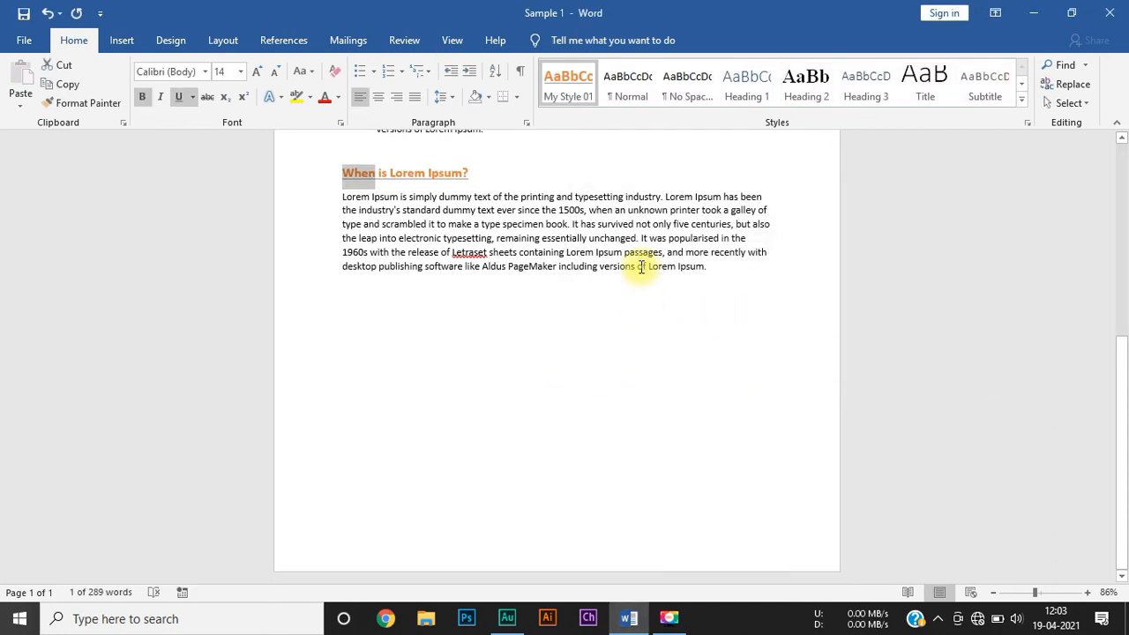
{"action": "scroll", "coordinate": [641, 267], "scroll_direction": "up", "scroll_amount": 8}
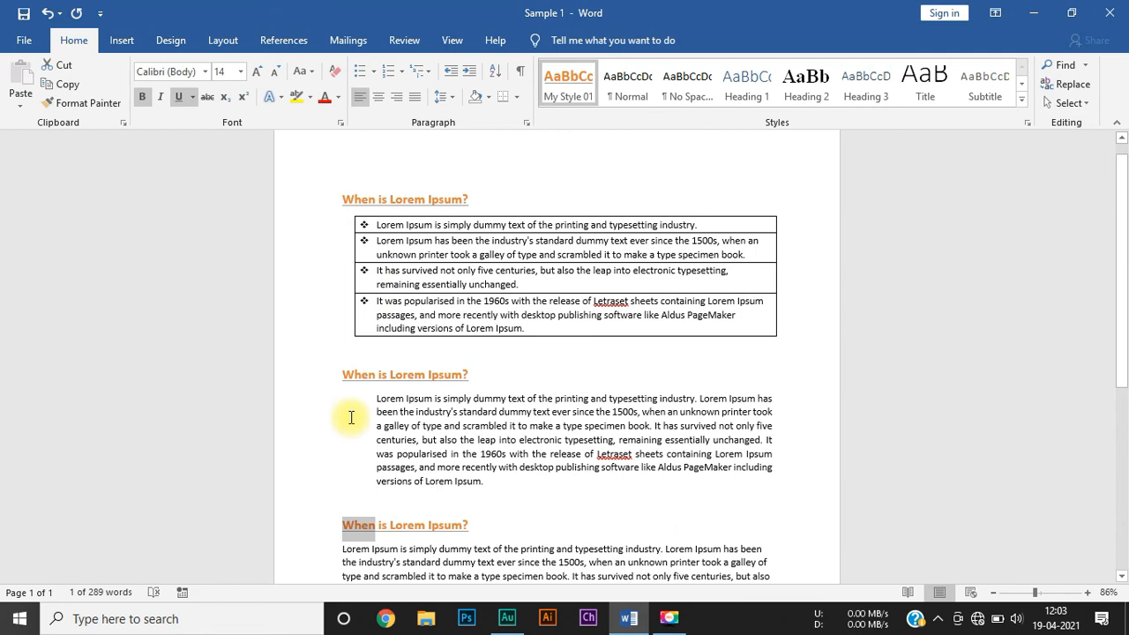
Replace every occurrence of "When" with "What" throughout the document and close Find and Replace
{"action": "left_click", "coordinate": [1069, 83]}
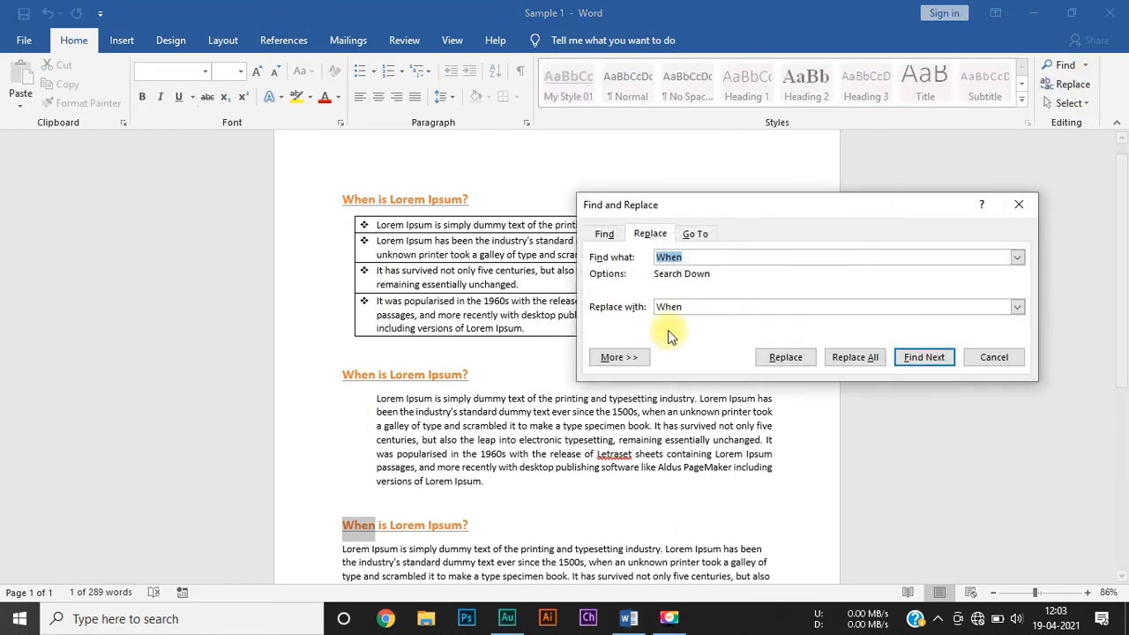
{"action": "double_click", "coordinate": [694, 307]}
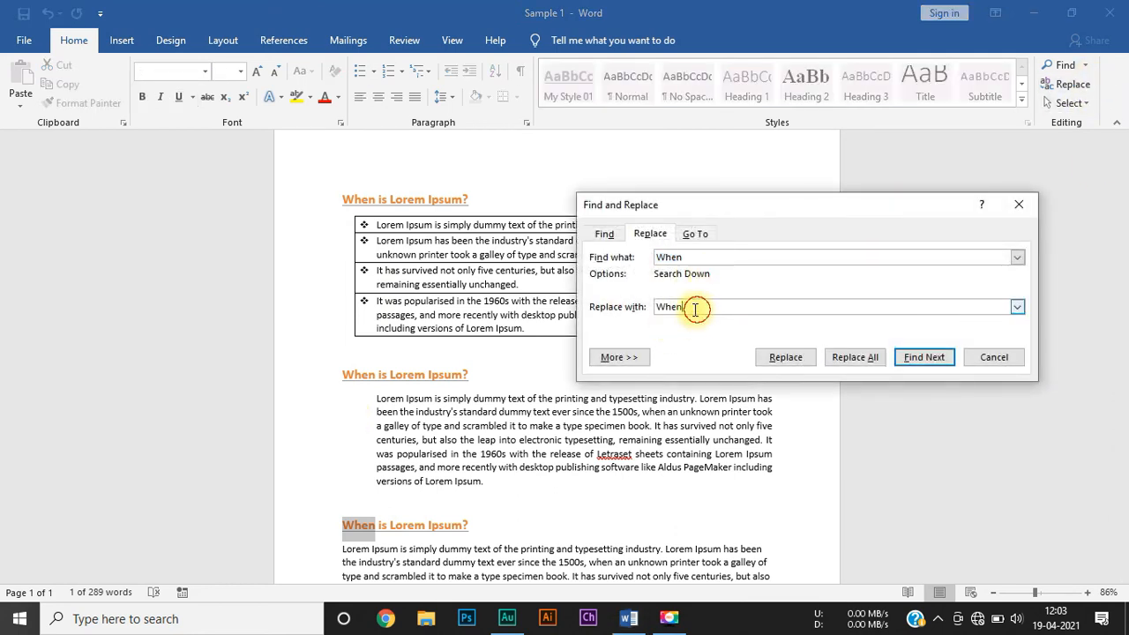
{"action": "type", "text": "What"}
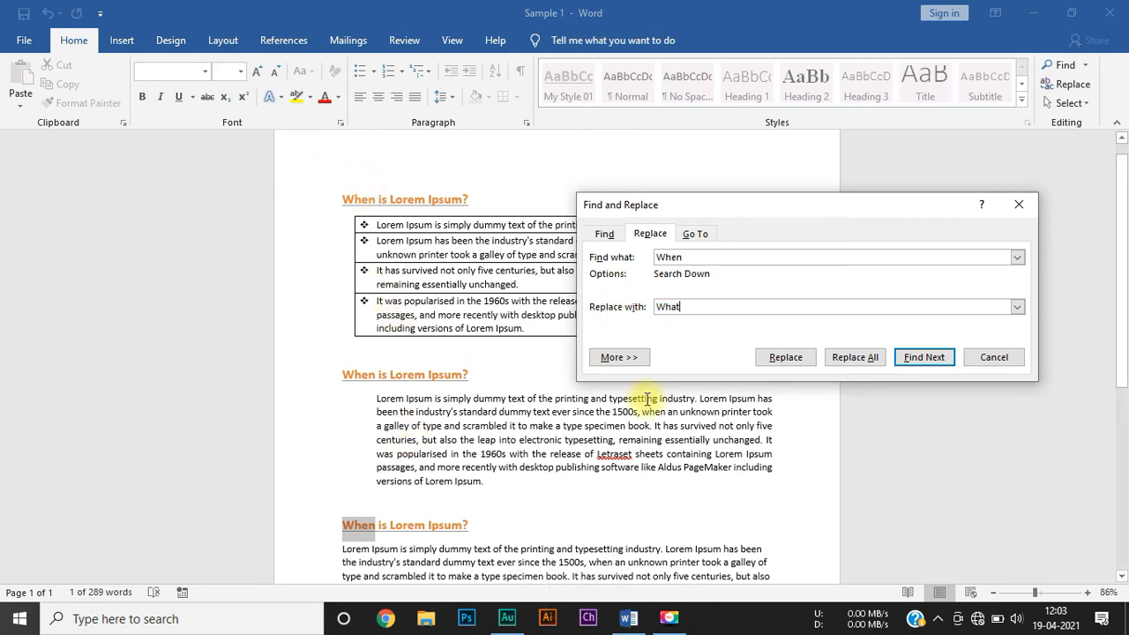
{"action": "left_click", "coordinate": [881, 362]}
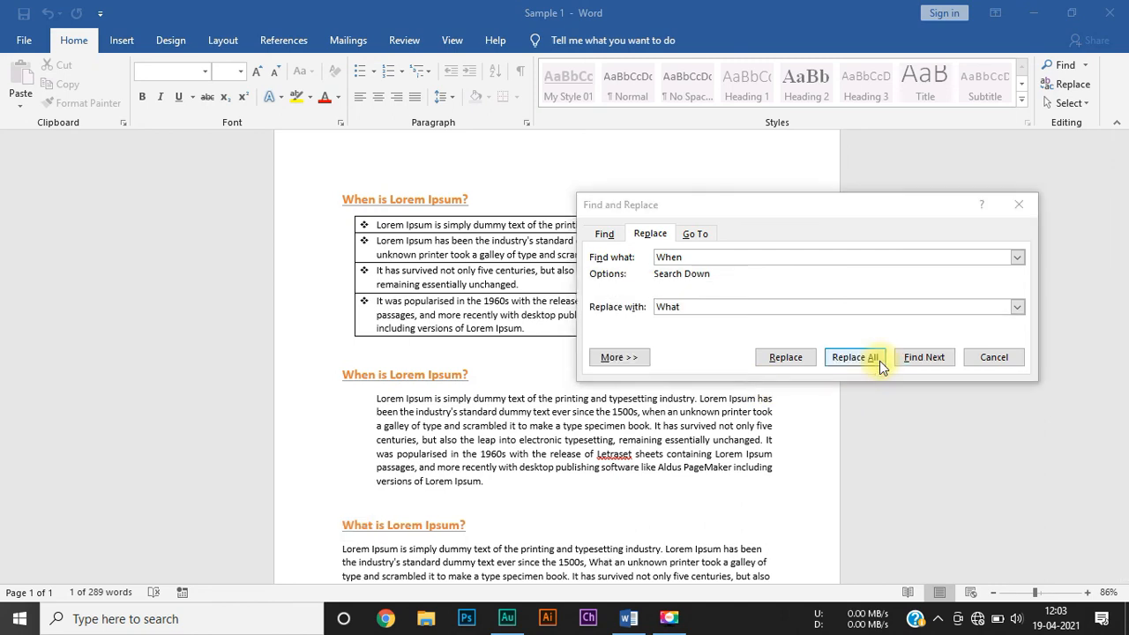
{"action": "left_click", "coordinate": [534, 361]}
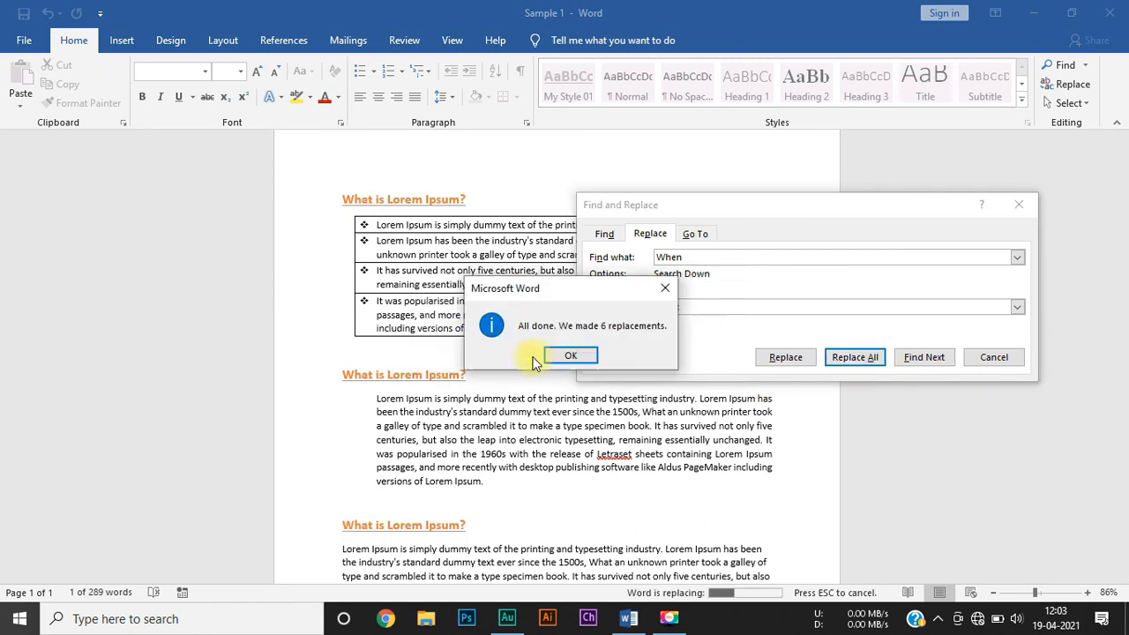
{"action": "left_click", "coordinate": [567, 358]}
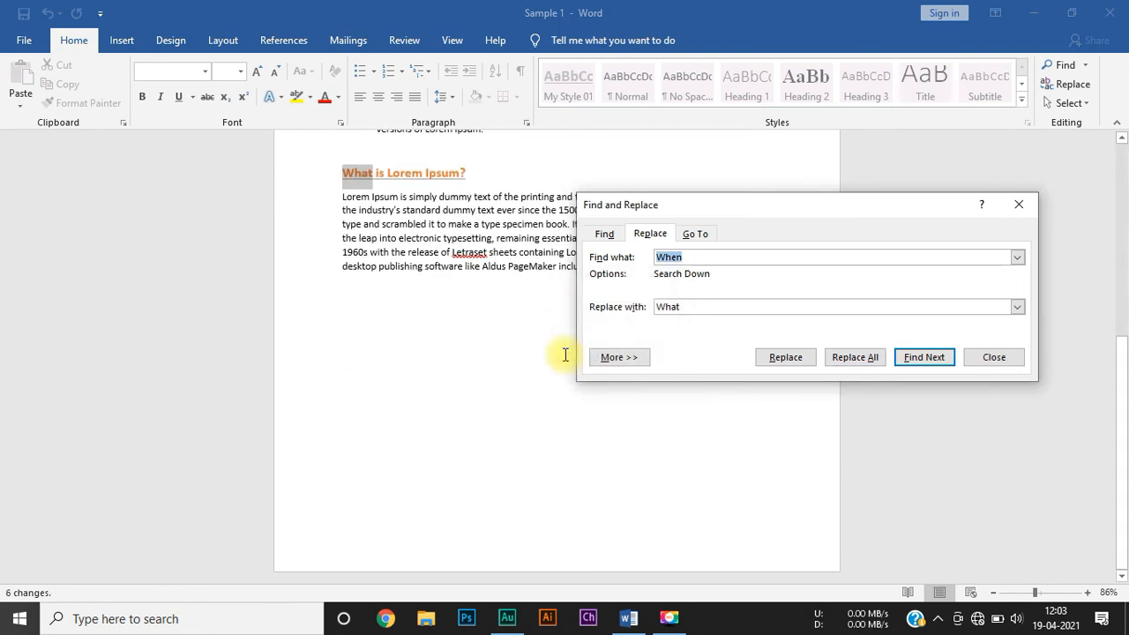
{"action": "left_click", "coordinate": [995, 356]}
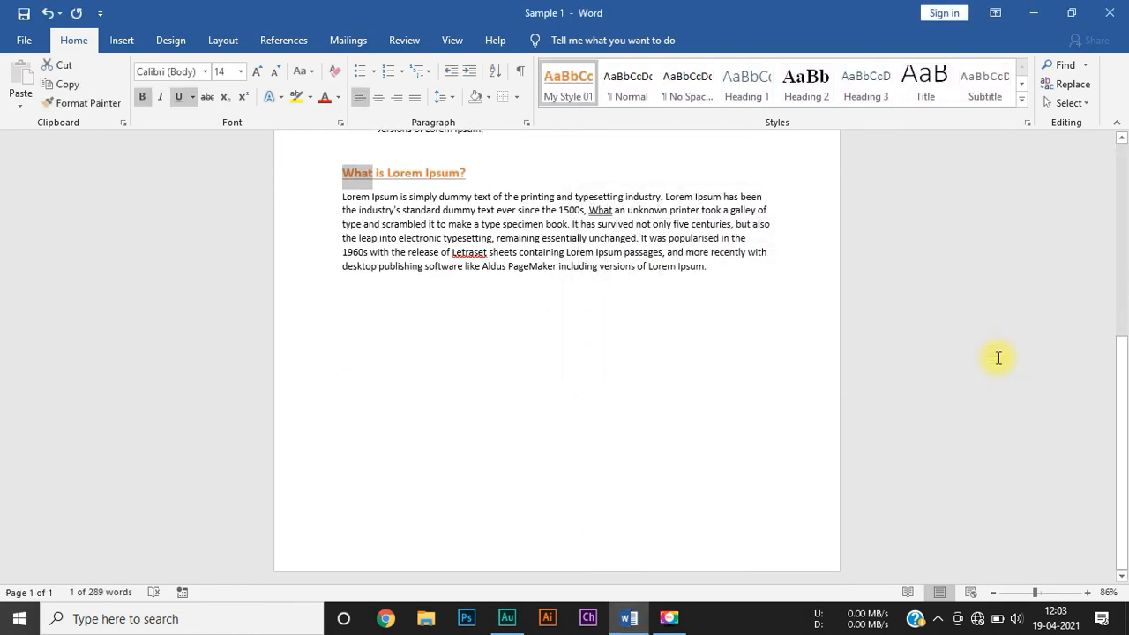
Manually select text in the first, second and third sections in turn, and clear the selection
{"action": "scroll", "coordinate": [560, 216], "scroll_direction": "up", "scroll_amount": 1}
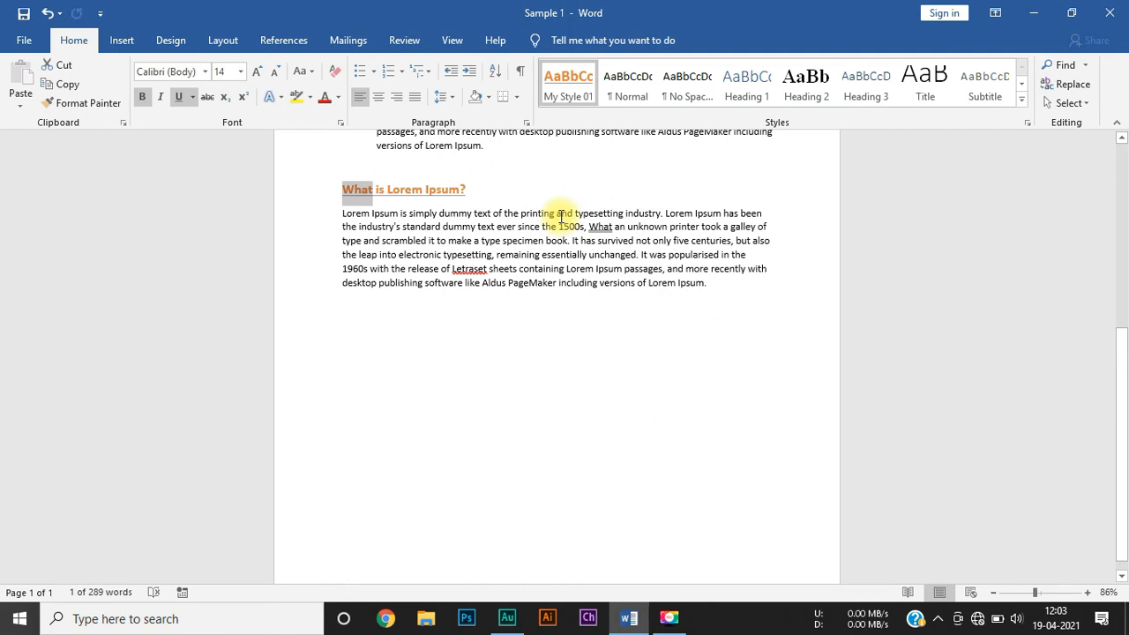
{"action": "scroll", "coordinate": [560, 216], "scroll_direction": "up", "scroll_amount": 4}
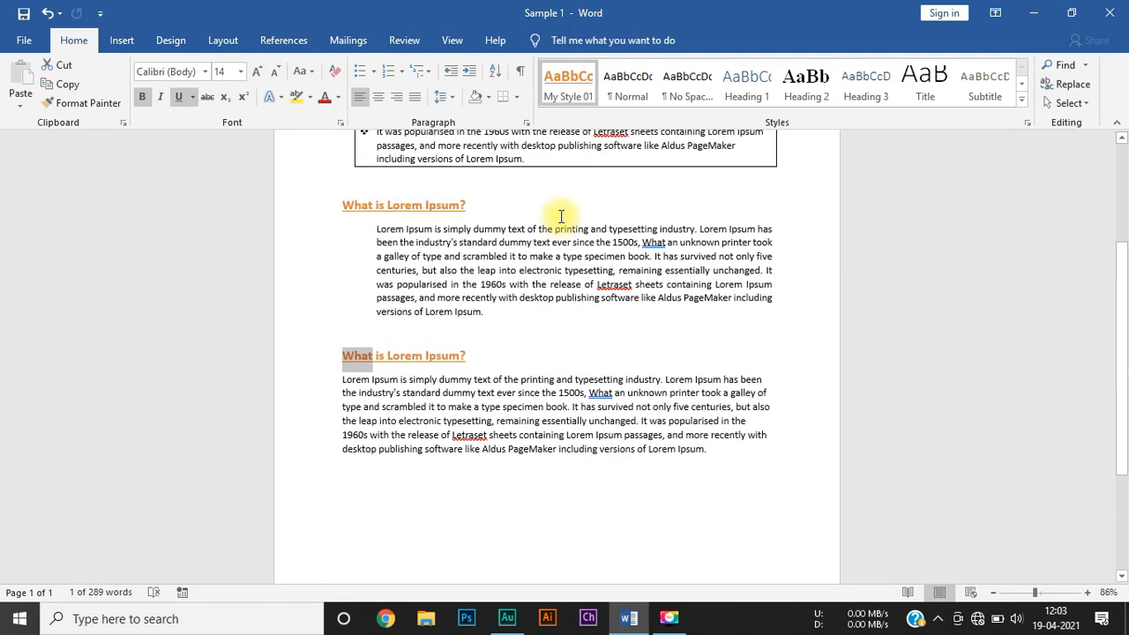
{"action": "scroll", "coordinate": [898, 182], "scroll_direction": "up", "scroll_amount": 4}
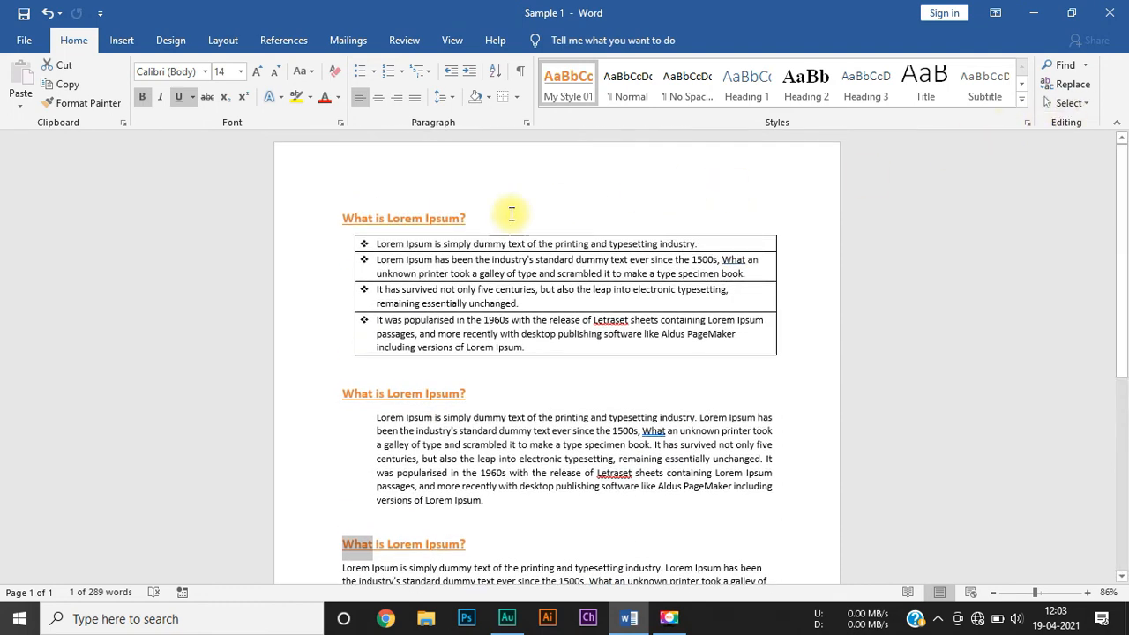
{"action": "left_click_drag", "start_coordinate": [340, 192], "coordinate": [414, 304]}
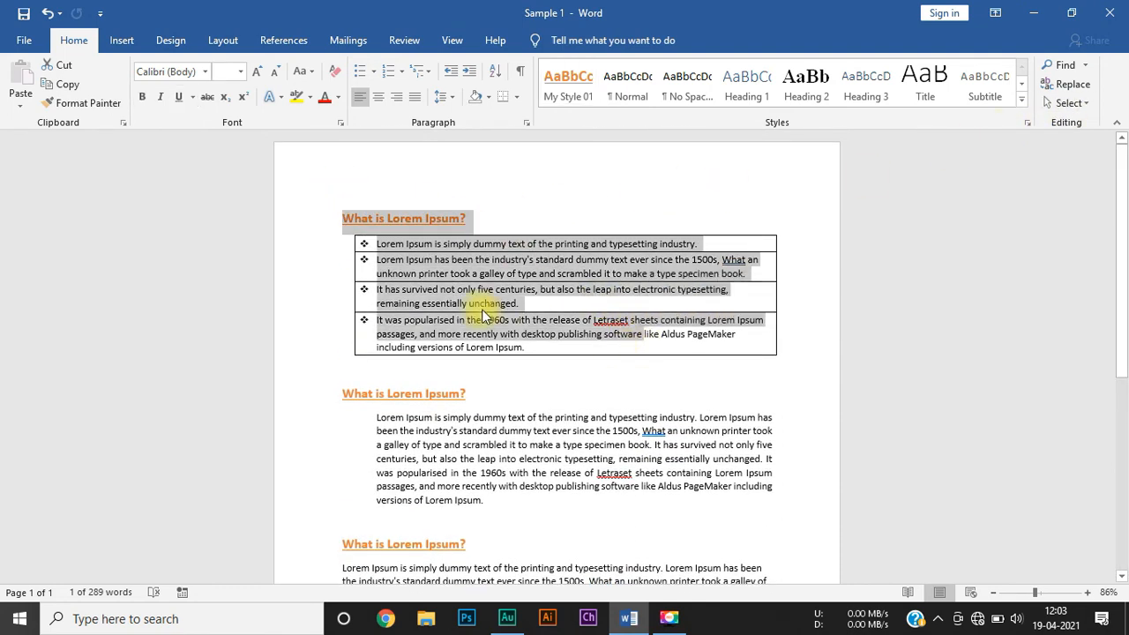
{"action": "left_click", "coordinate": [396, 366]}
{"action": "left_click_drag", "start_coordinate": [503, 412], "coordinate": [635, 499]}
{"action": "scroll", "coordinate": [567, 499], "scroll_direction": "down", "scroll_amount": 2}
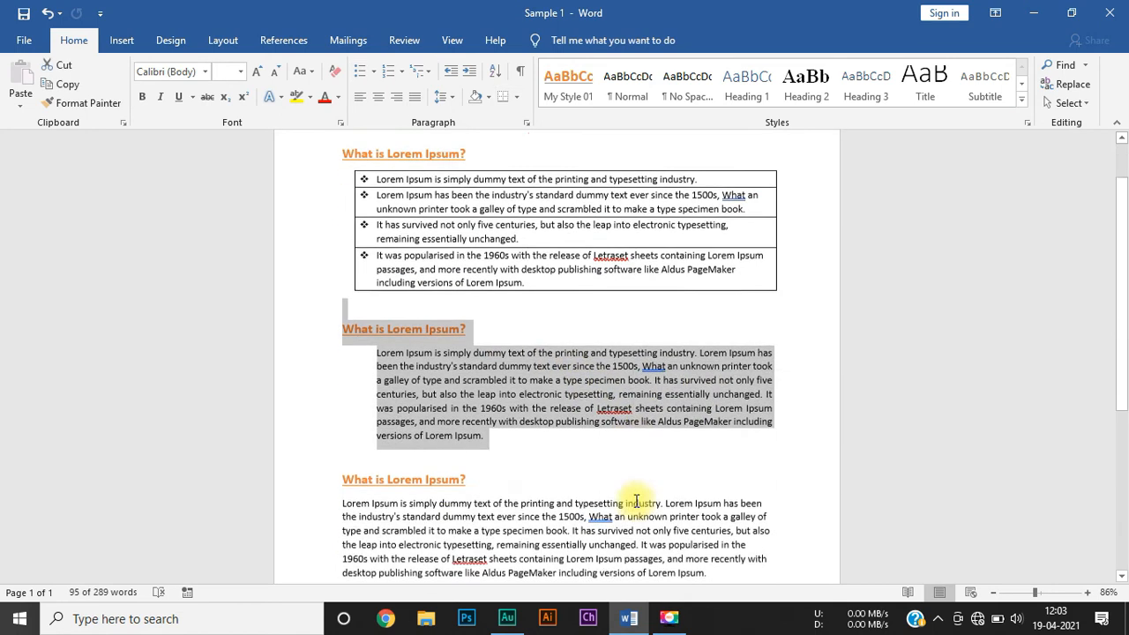
{"action": "left_click_drag", "start_coordinate": [417, 444], "coordinate": [561, 518]}
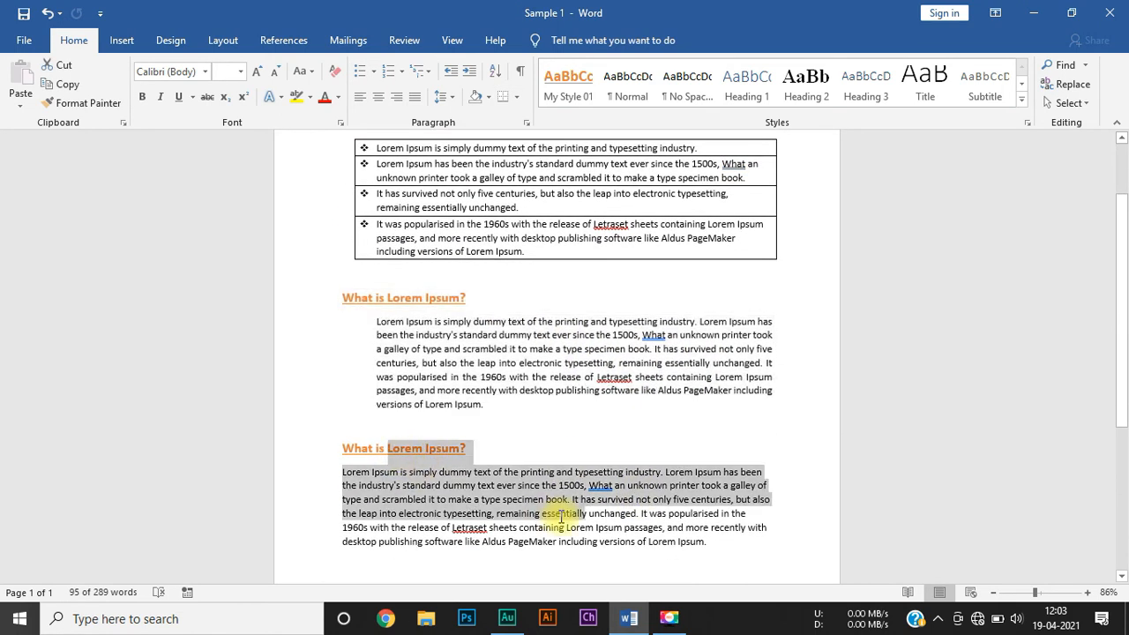
{"action": "left_click", "coordinate": [534, 506]}
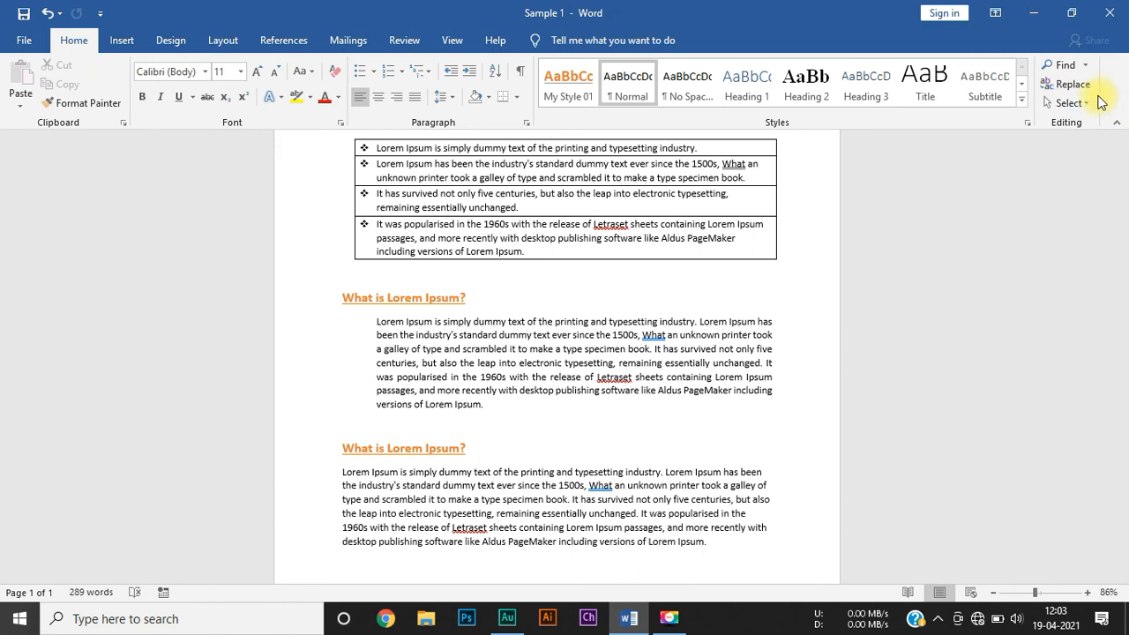
Select the whole document's content with the Select All command
{"action": "left_click", "coordinate": [1067, 102]}
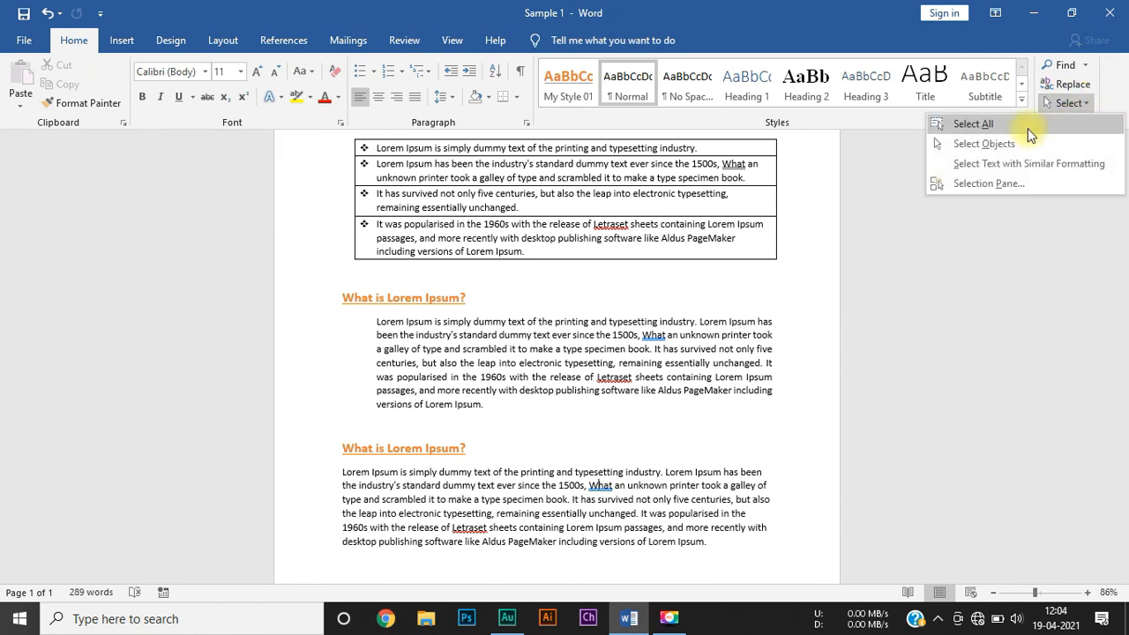
{"action": "left_click", "coordinate": [1028, 127]}
{"action": "scroll", "coordinate": [522, 189], "scroll_direction": "up", "scroll_amount": 2}
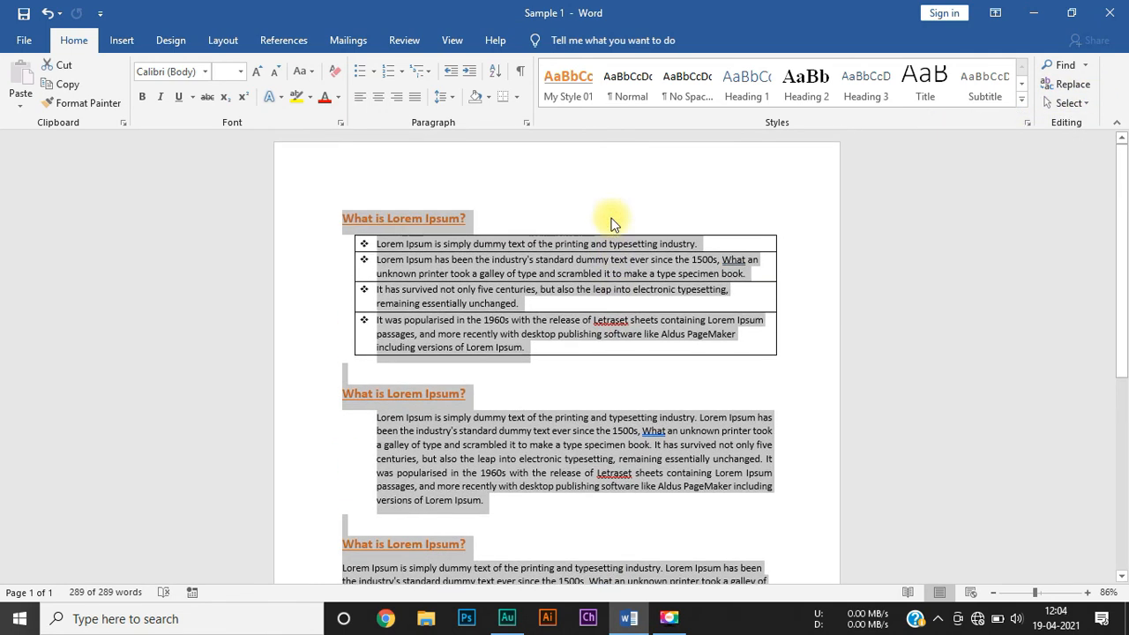
Clear the full selection, manually select the first section and the two sections below it in turn, and deselect the text
{"action": "left_click", "coordinate": [378, 209]}
{"action": "left_click", "coordinate": [335, 211]}
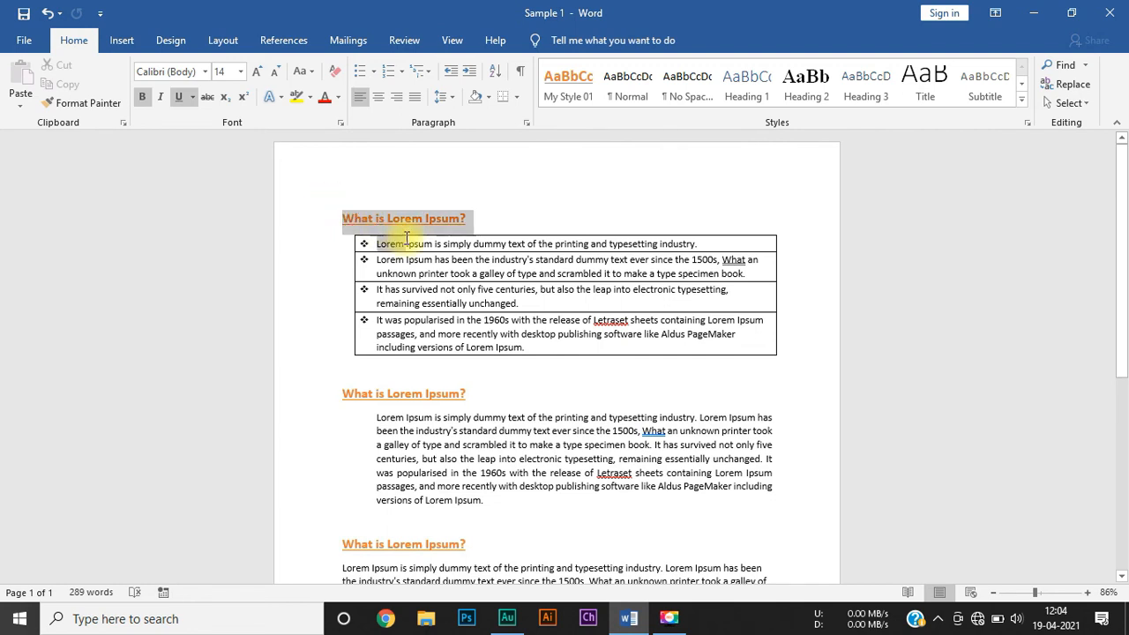
{"action": "left_click_drag", "start_coordinate": [405, 238], "coordinate": [470, 361]}
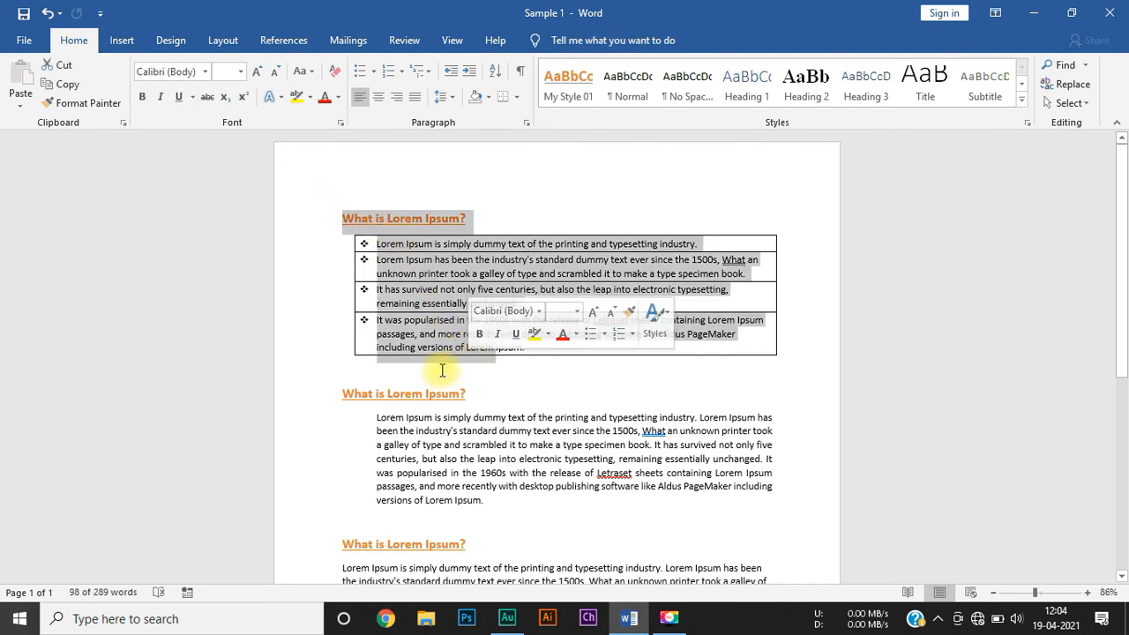
{"action": "left_click", "coordinate": [335, 380]}
{"action": "left_click_drag", "start_coordinate": [335, 380], "coordinate": [589, 620]}
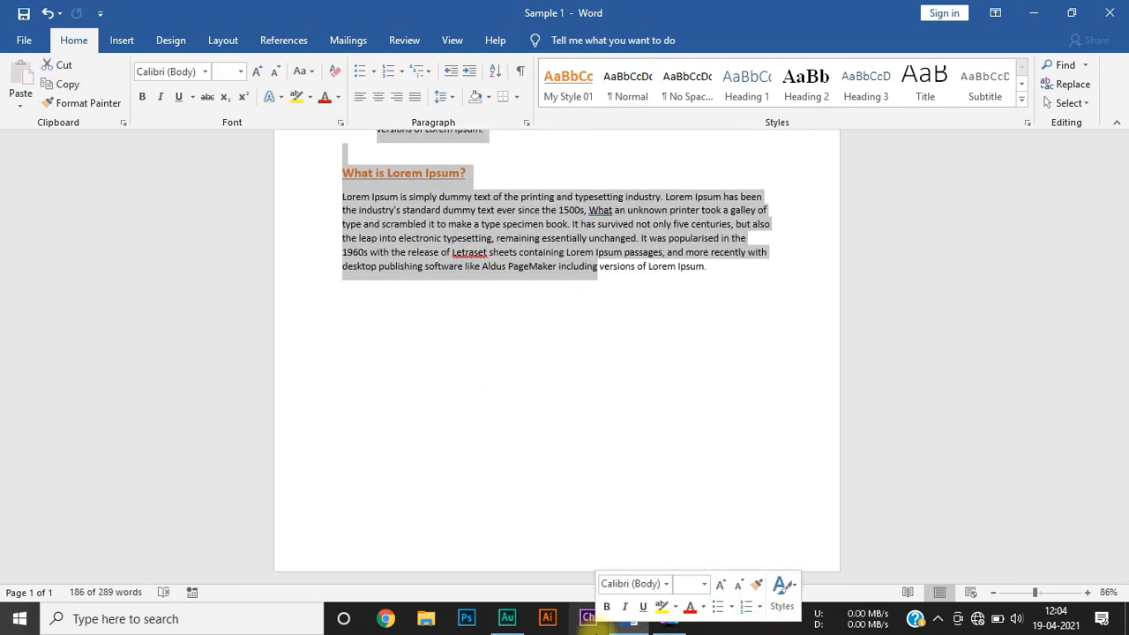
{"action": "left_click", "coordinate": [577, 535]}
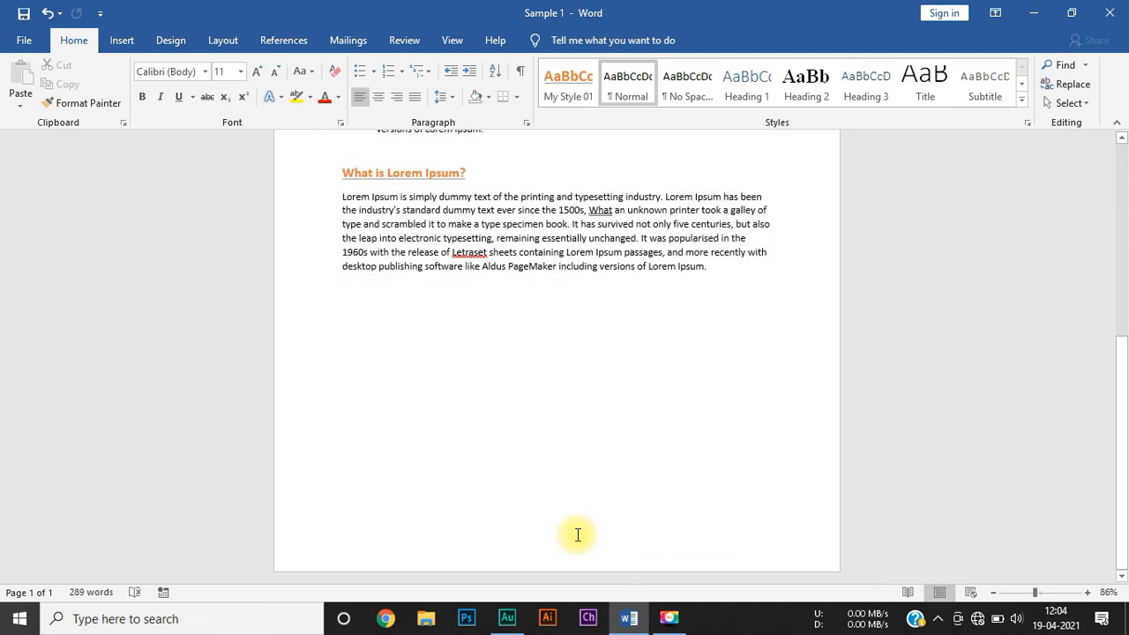